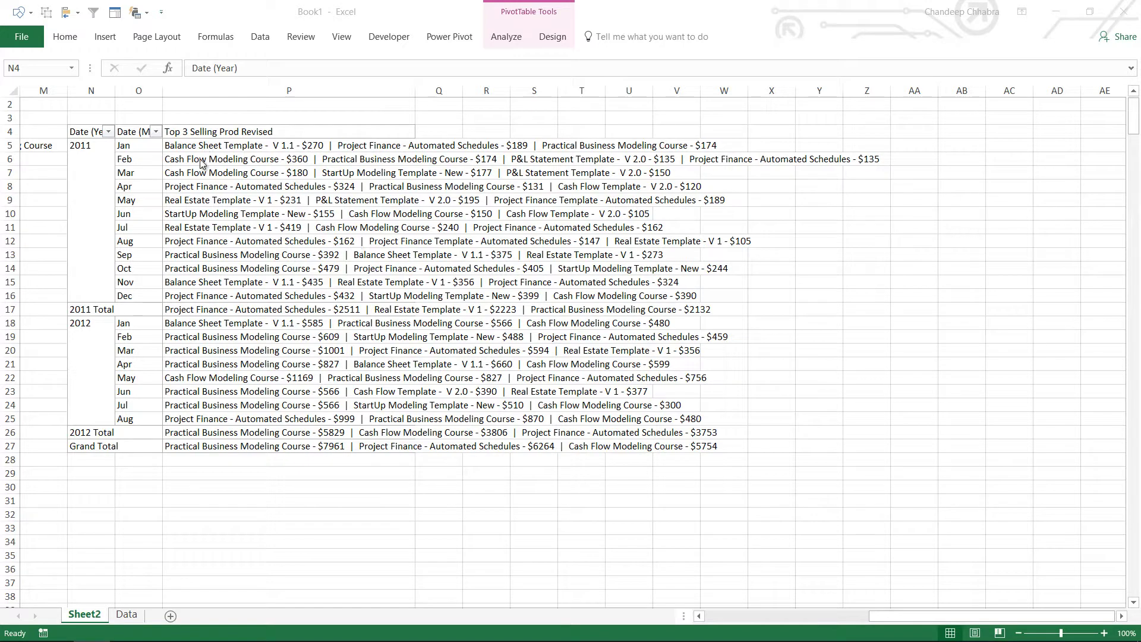
Show the PivotTable Fields pane and select the February 2012 top-products cell P19
key("alt+Tab")
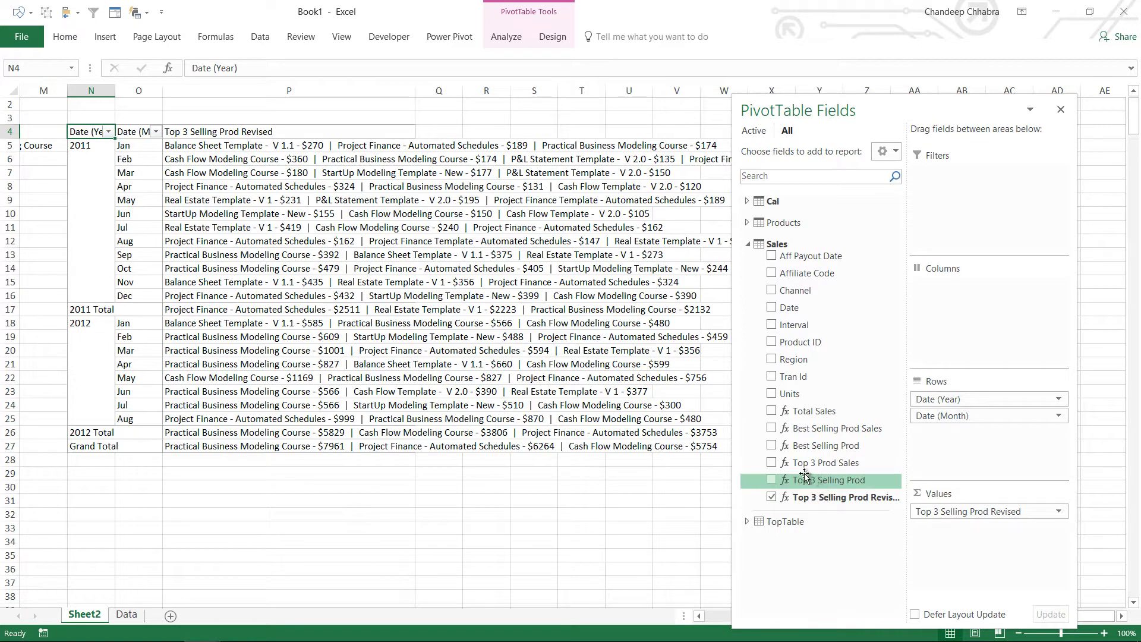
left_click(254, 334)
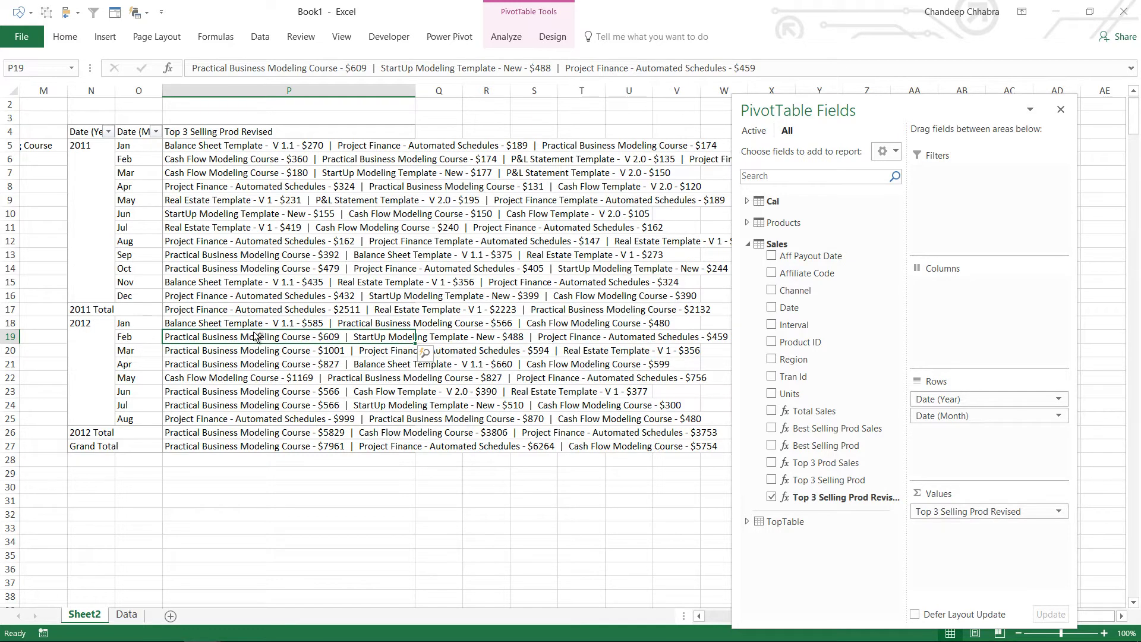
On the Data sheet, select the Top Table's Values header and numbers 1 to 5
key("ctrl+Page_Down")
key("Right")
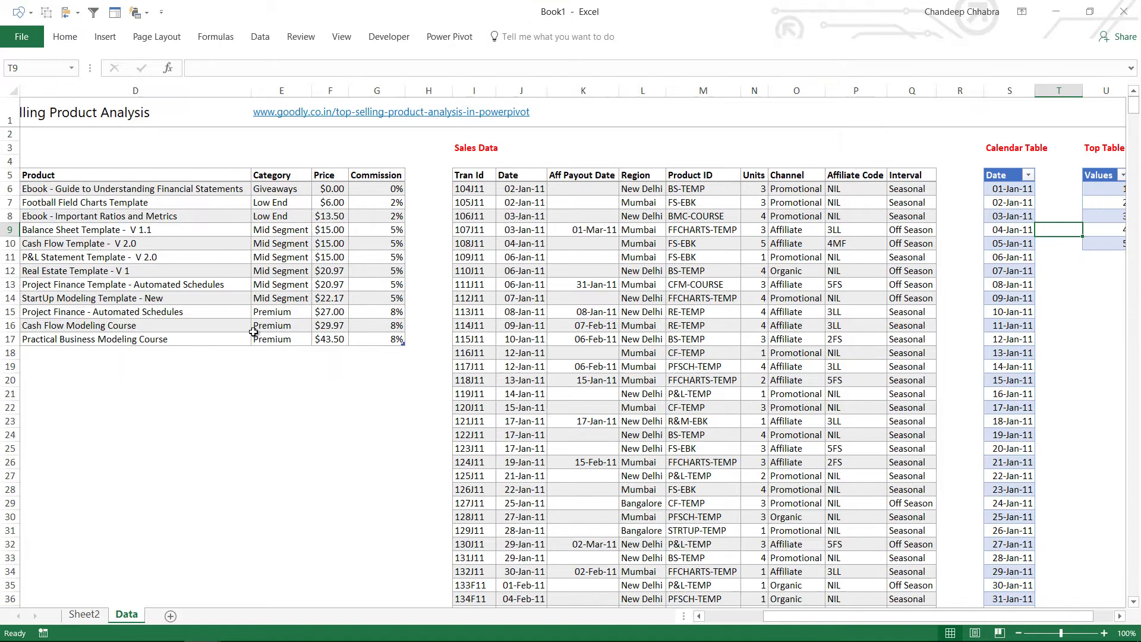
key("Right")
key("ctrl+Up")
key("ctrl+shift+Down")
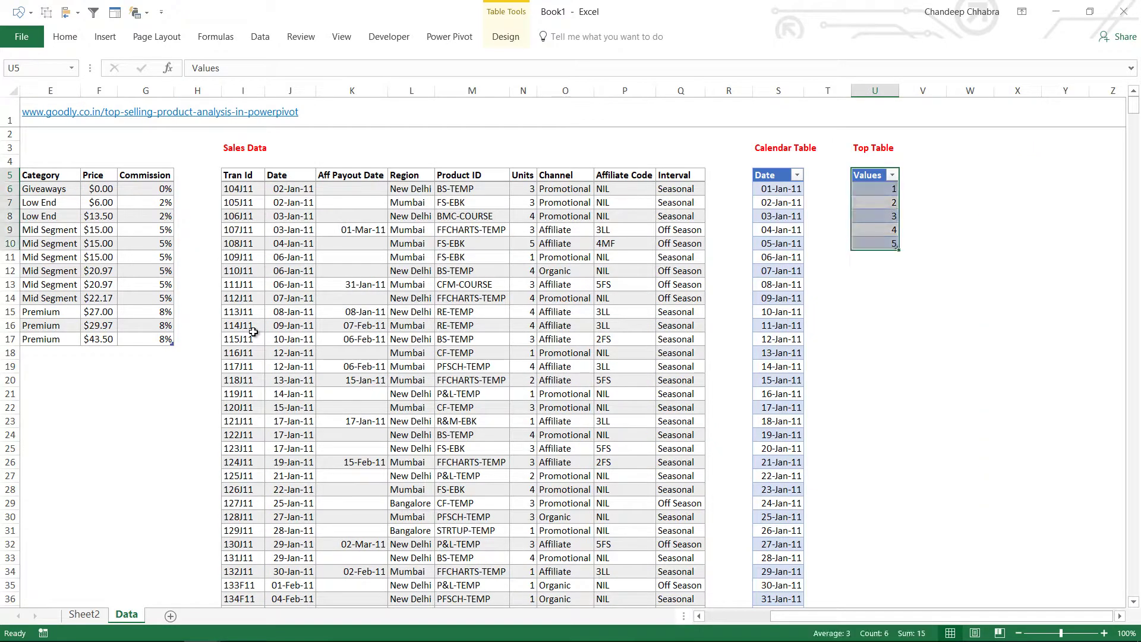
left_click(505, 37)
left_click(852, 322)
left_click(883, 189)
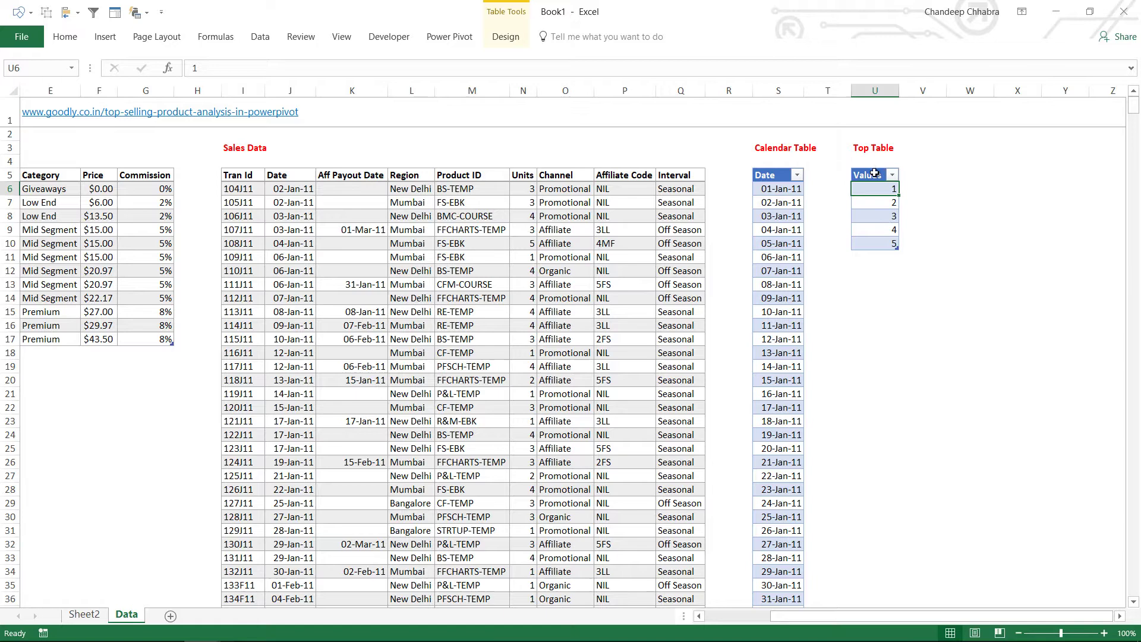
left_click_drag(874, 173, 873, 244)
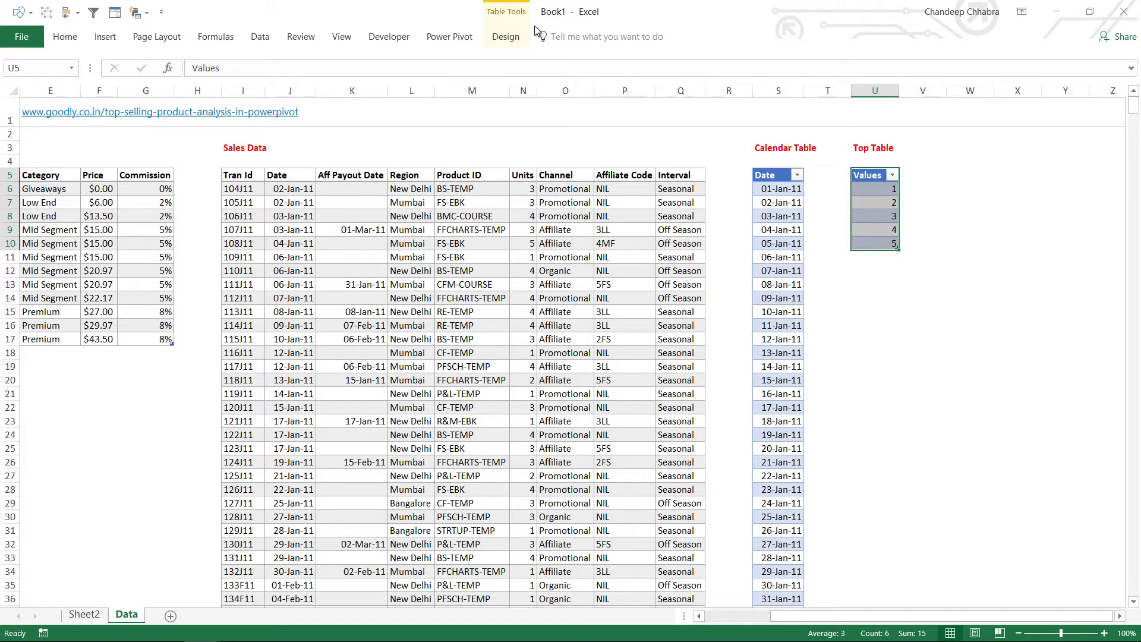
left_click(450, 36)
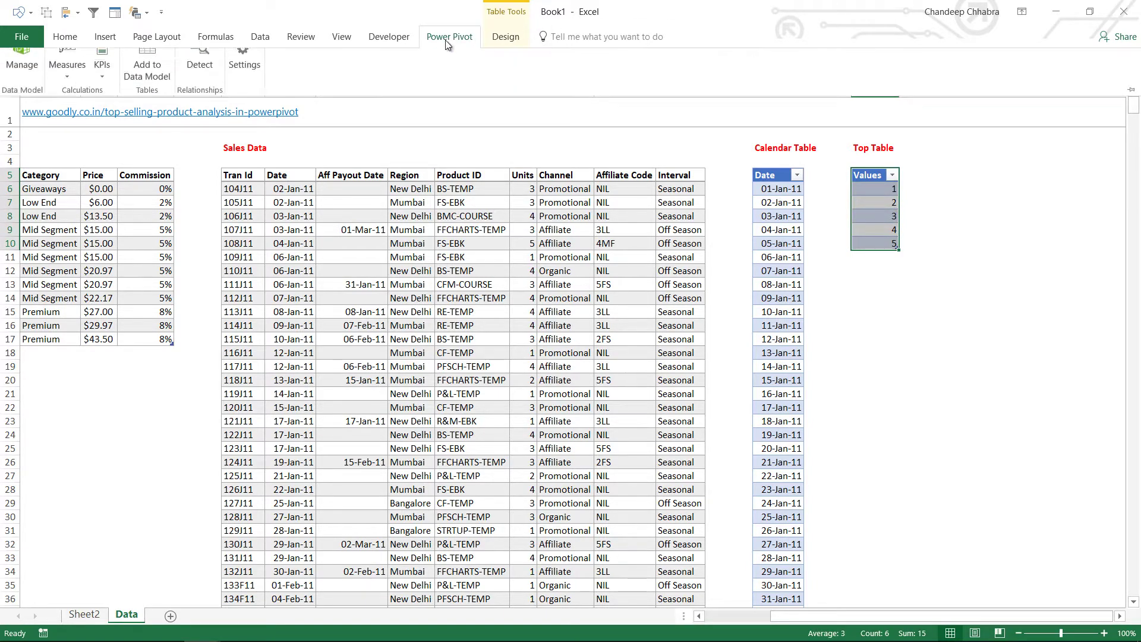
Add the Top Table to the data model and place TopTable beside Cal in Diagram View
left_click(156, 78)
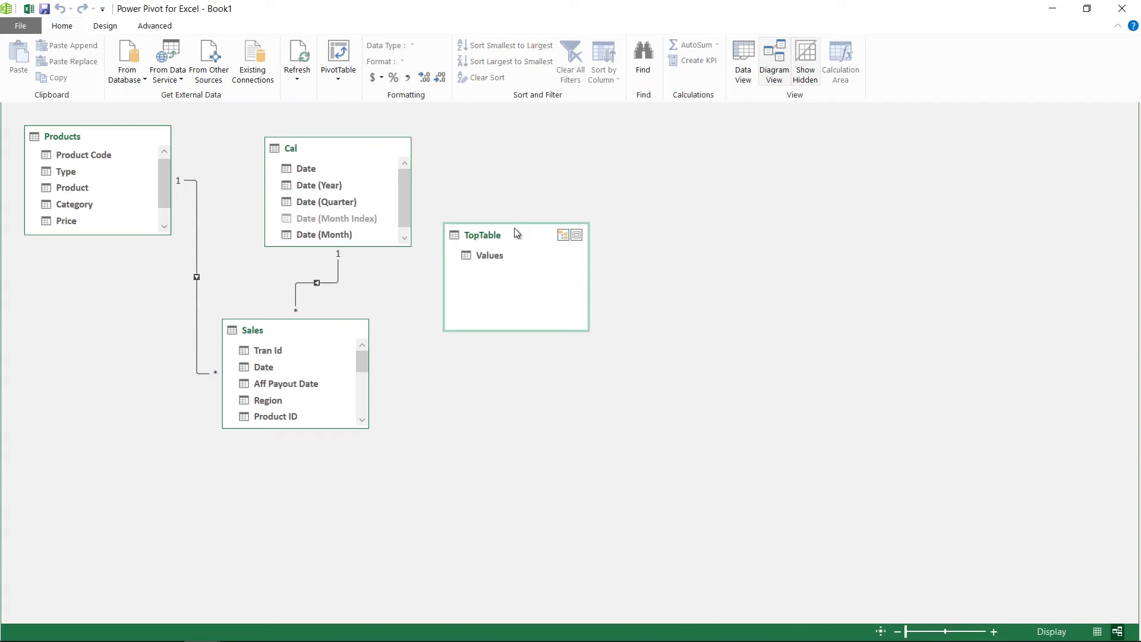
left_click_drag(514, 228, 533, 183)
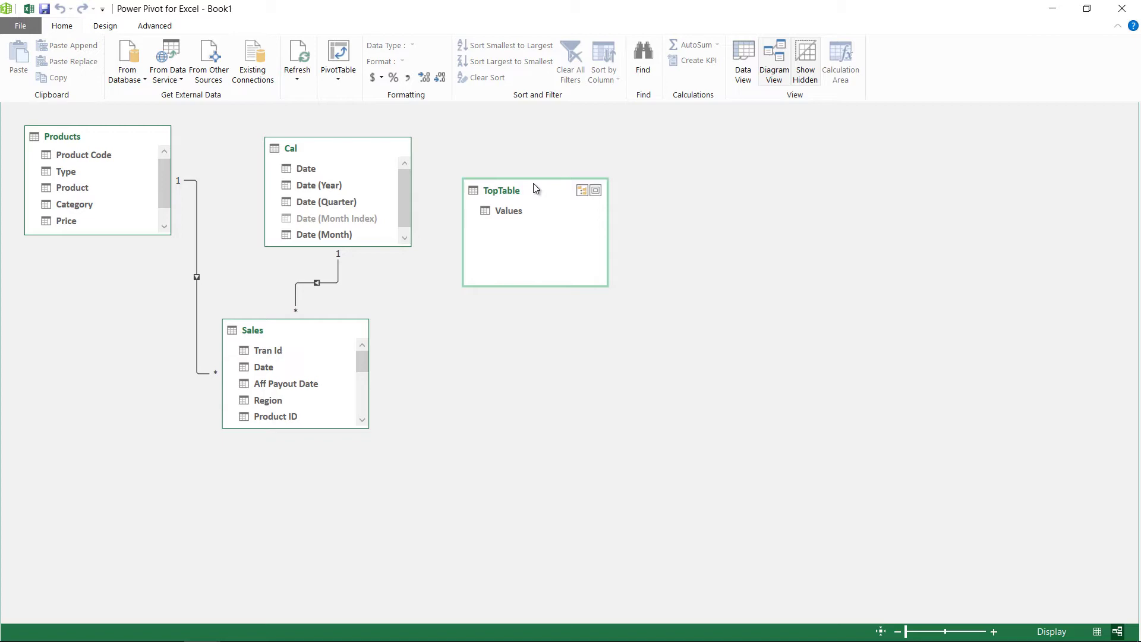
Back on Sheet2, start a new TopTable measure named NValue
key("alt+Tab")
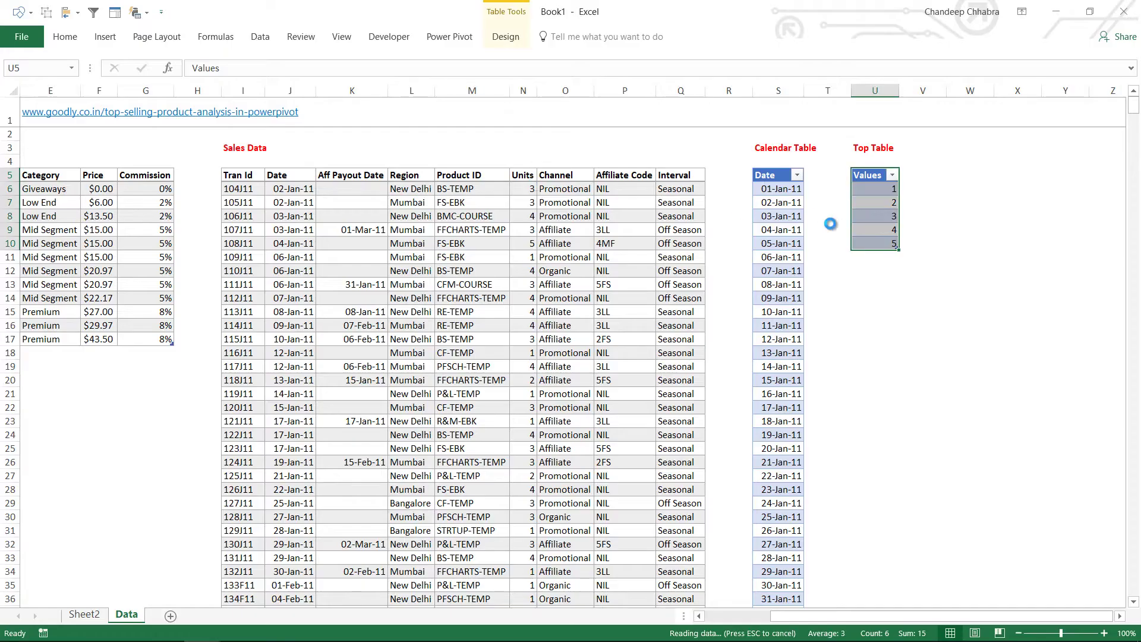
left_click(85, 615)
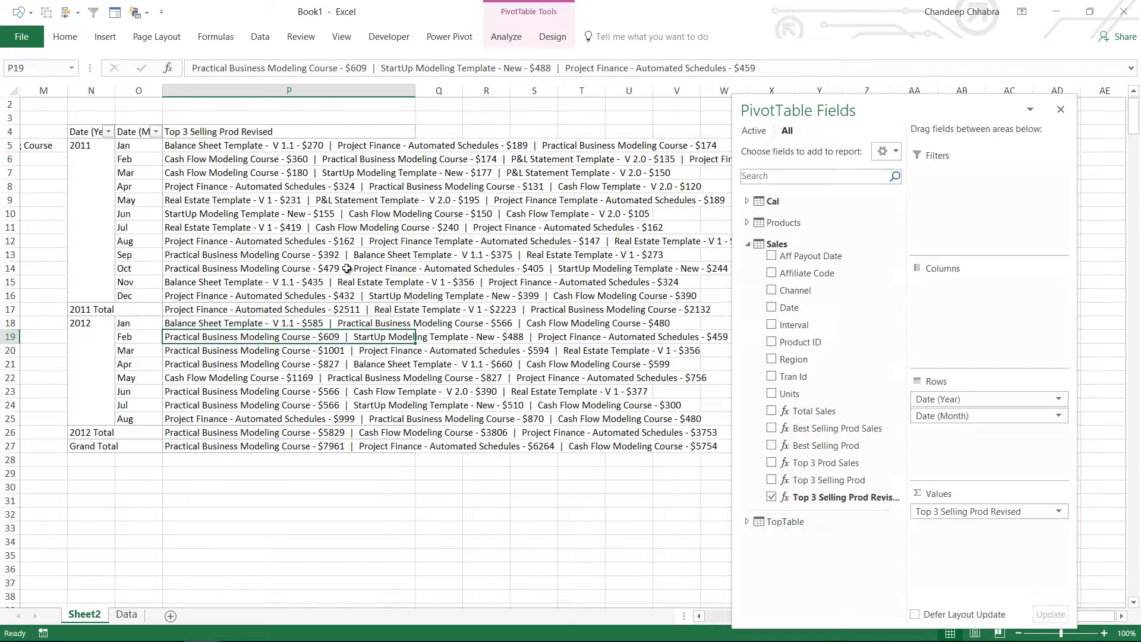
left_click(779, 521)
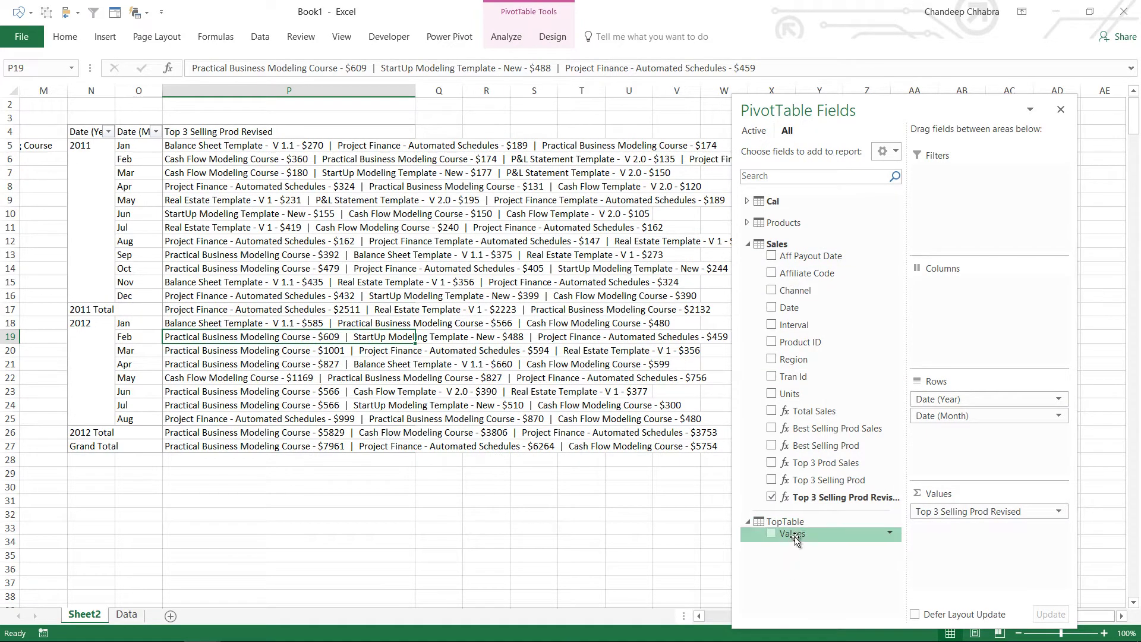
right_click(796, 523)
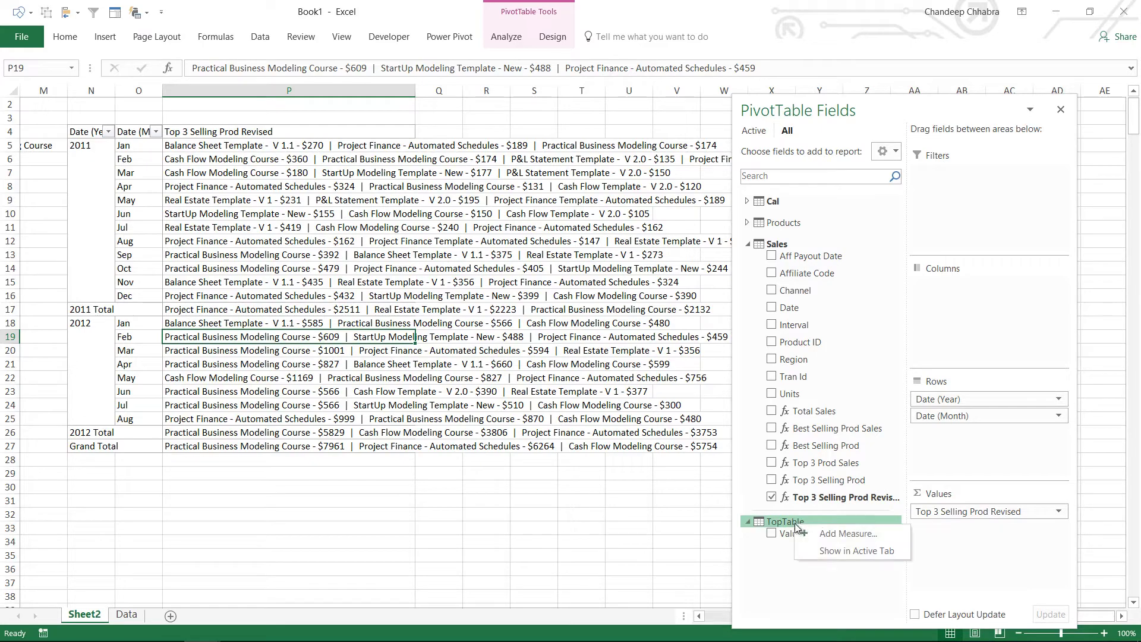
left_click(826, 534)
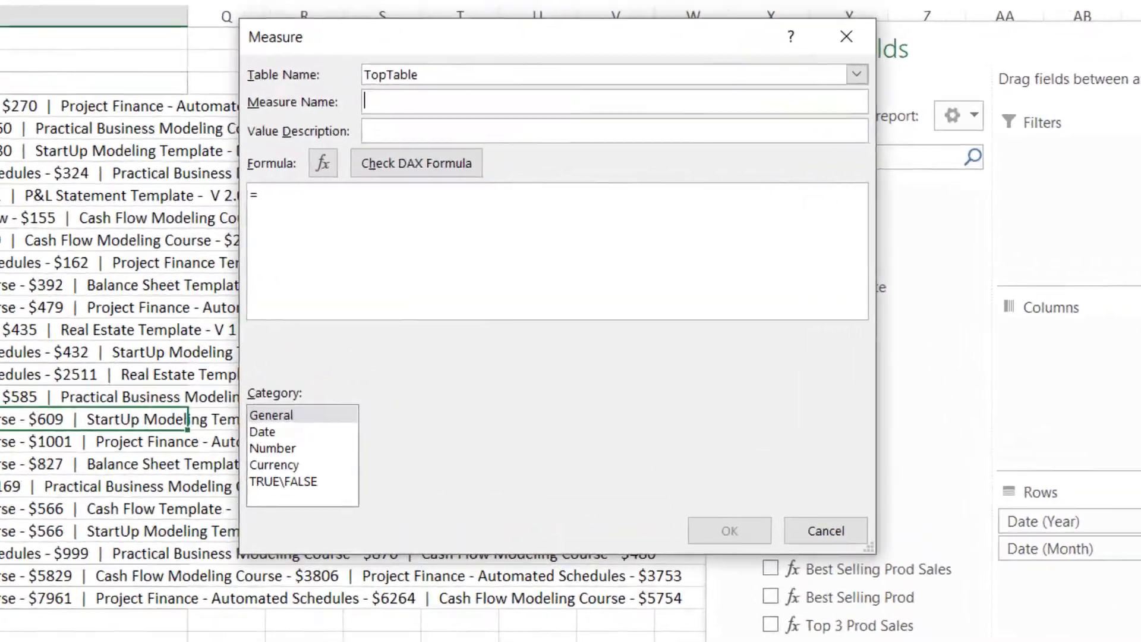
type("n")
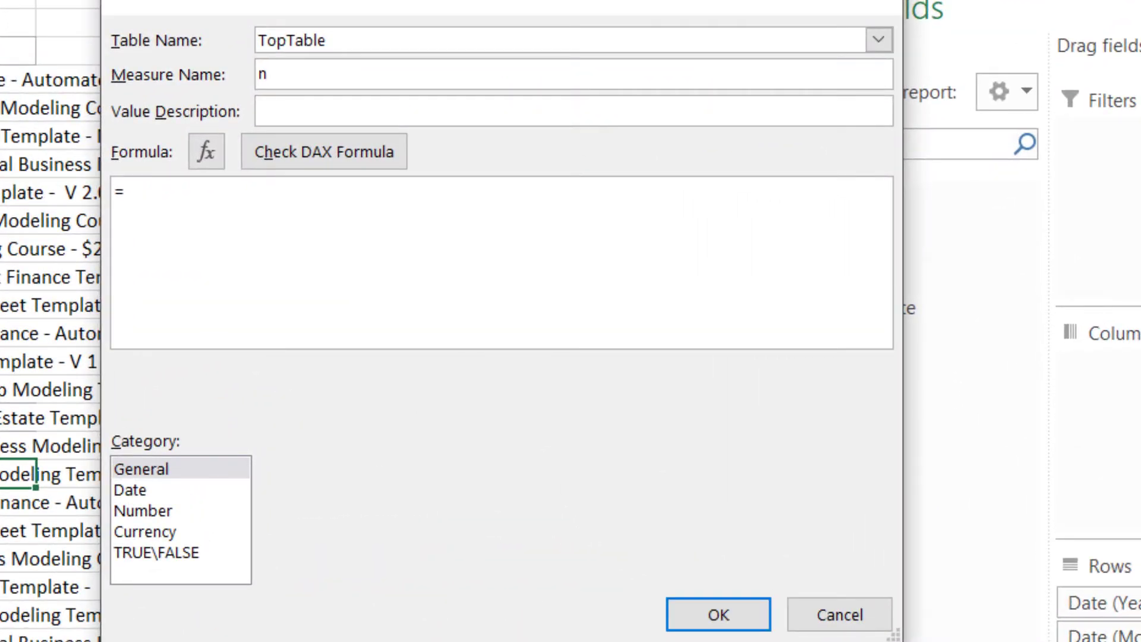
type("va")
key("BackSpace")
key("BackSpace")
key("BackSpace")
type("NValues")
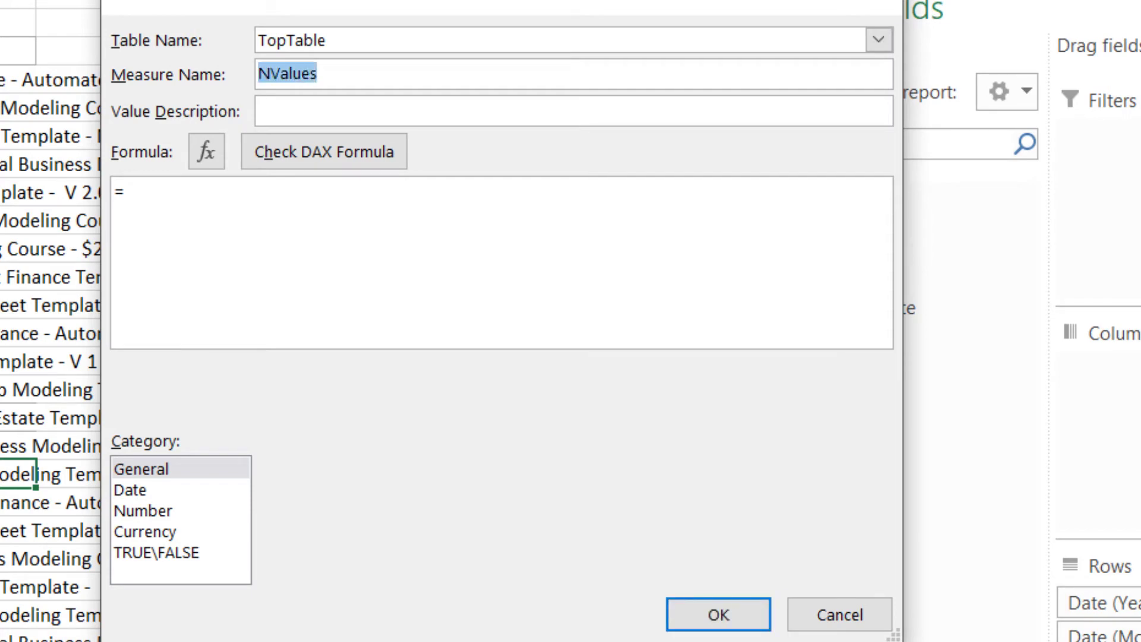
key("BackSpace")
Give NValue the formula =MAX(TopTable[Values]), verify it has no errors, and save it
key("Tab")
key("Tab")
key("Tab")
type("=max(")
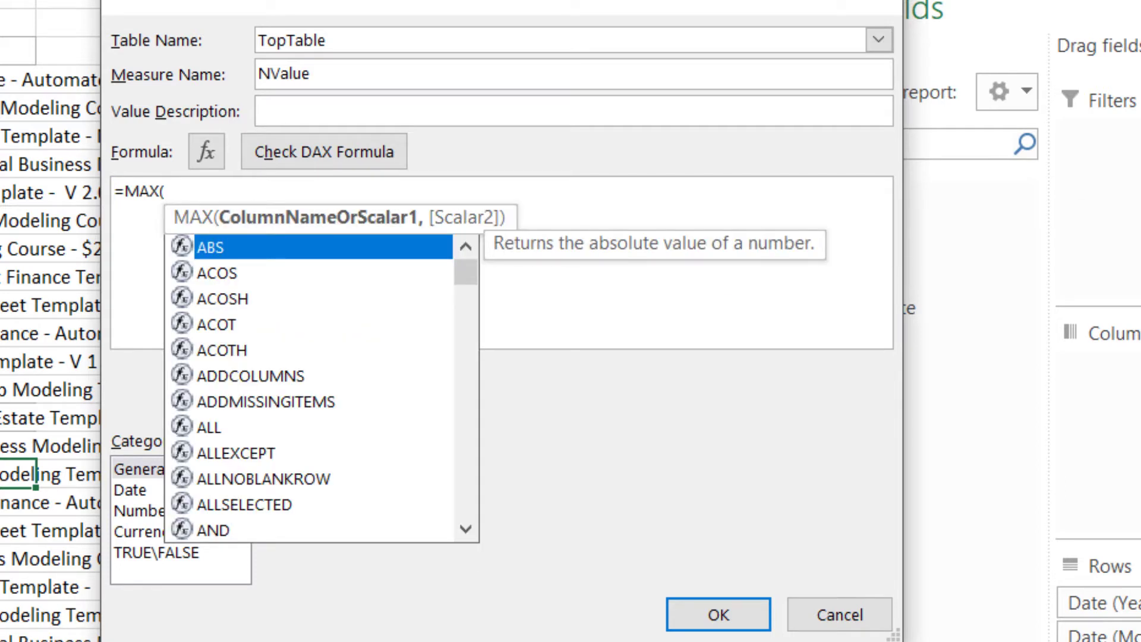
type("va")
key("Tab")
type(")")
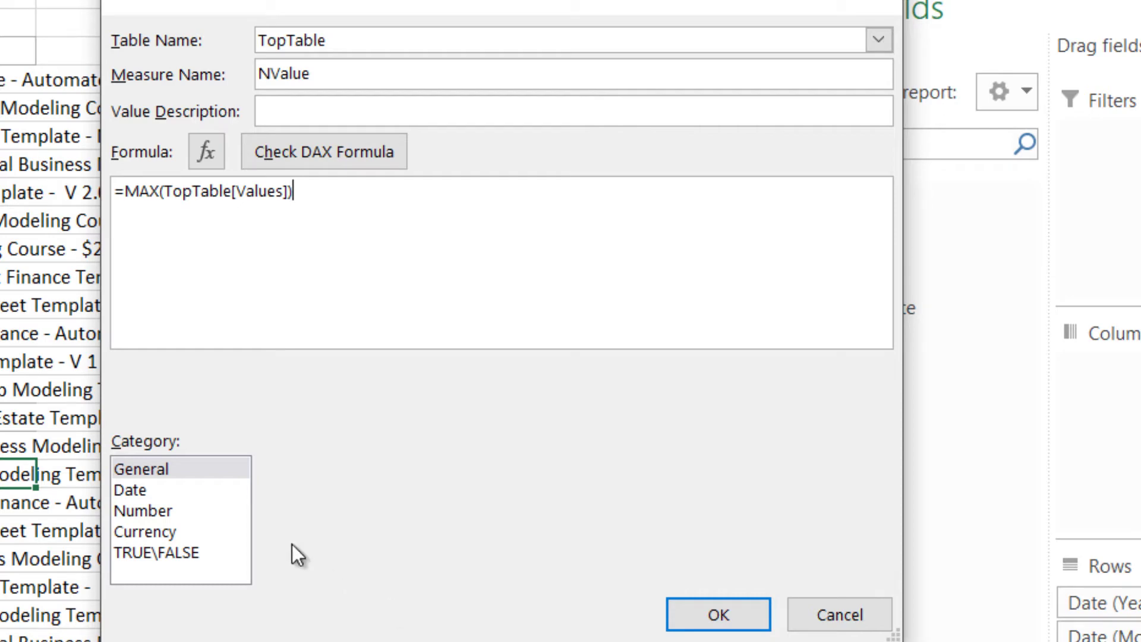
double_click(151, 191)
left_click(312, 153)
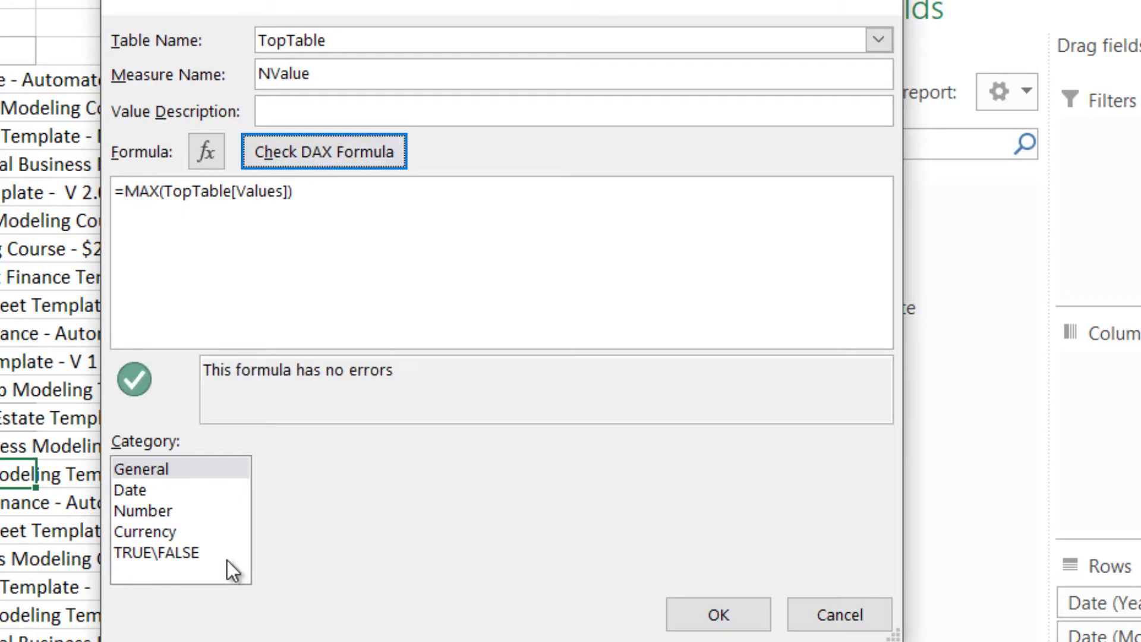
left_click(718, 615)
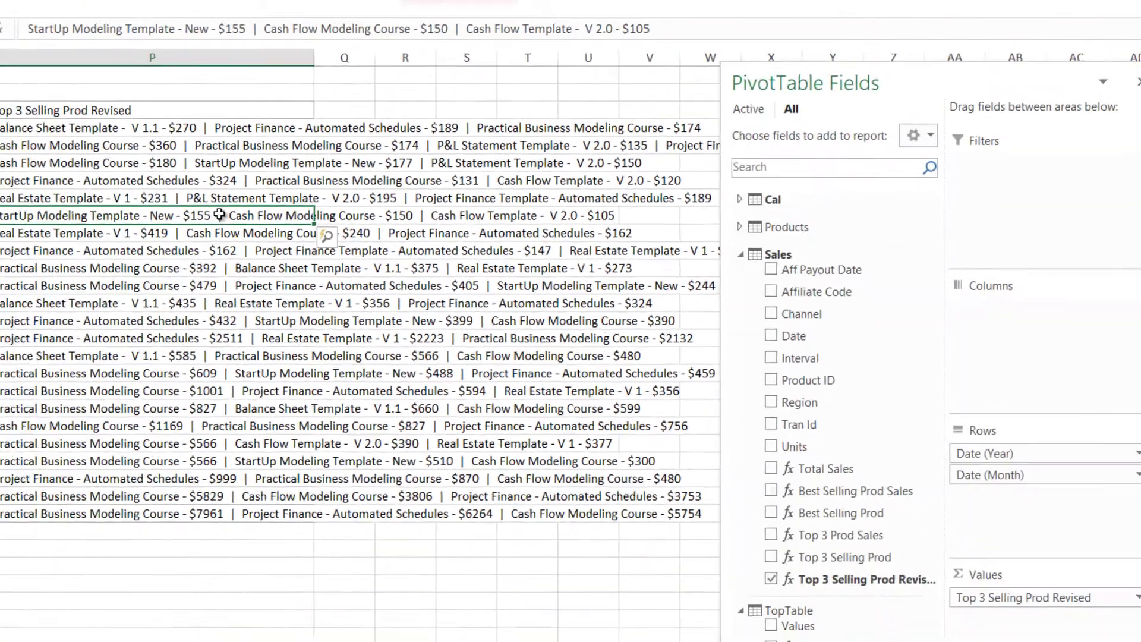
Paste a copy of the pivot at column S and remove Top 3 Selling Prod Revised from its values
left_click(18, 220)
key("ctrl+a")
key("ctrl+c")
key("Right")
key("Right")
key("Right")
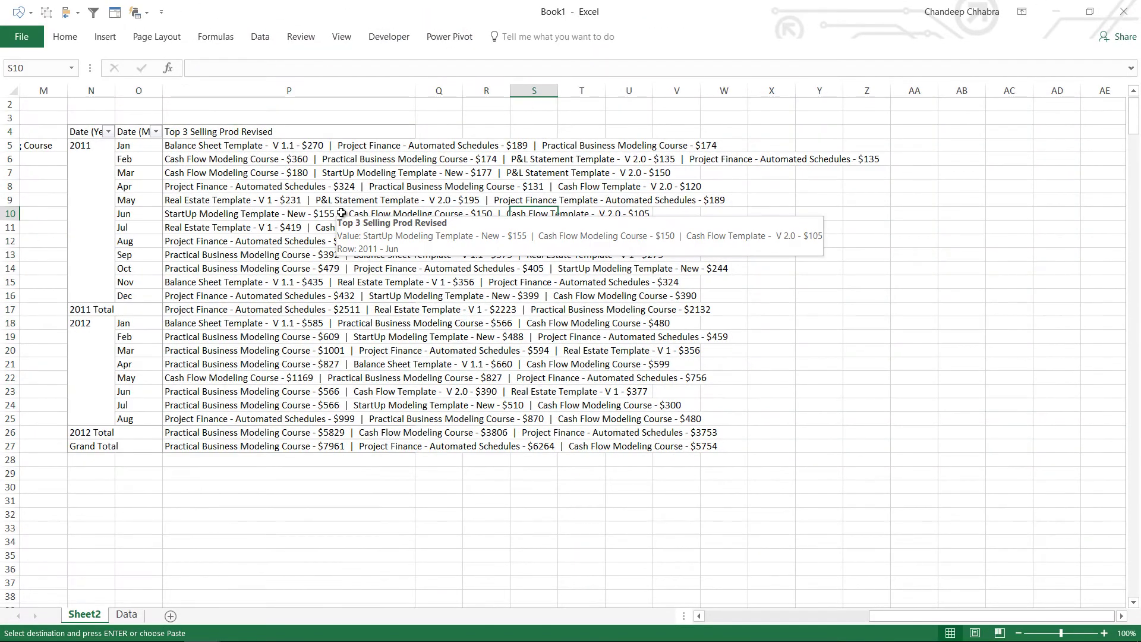
key("Up")
key("Up")
key("Up")
key("Up")
key("Up")
key("Return")
key("Right")
key("Right")
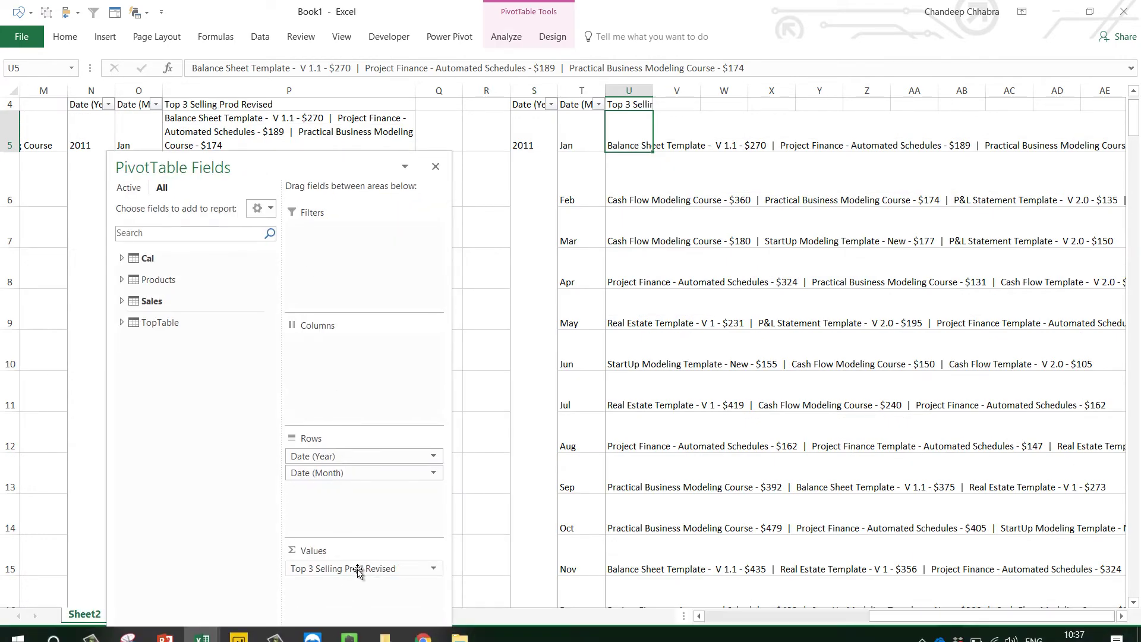
left_click_drag(365, 565, 674, 219)
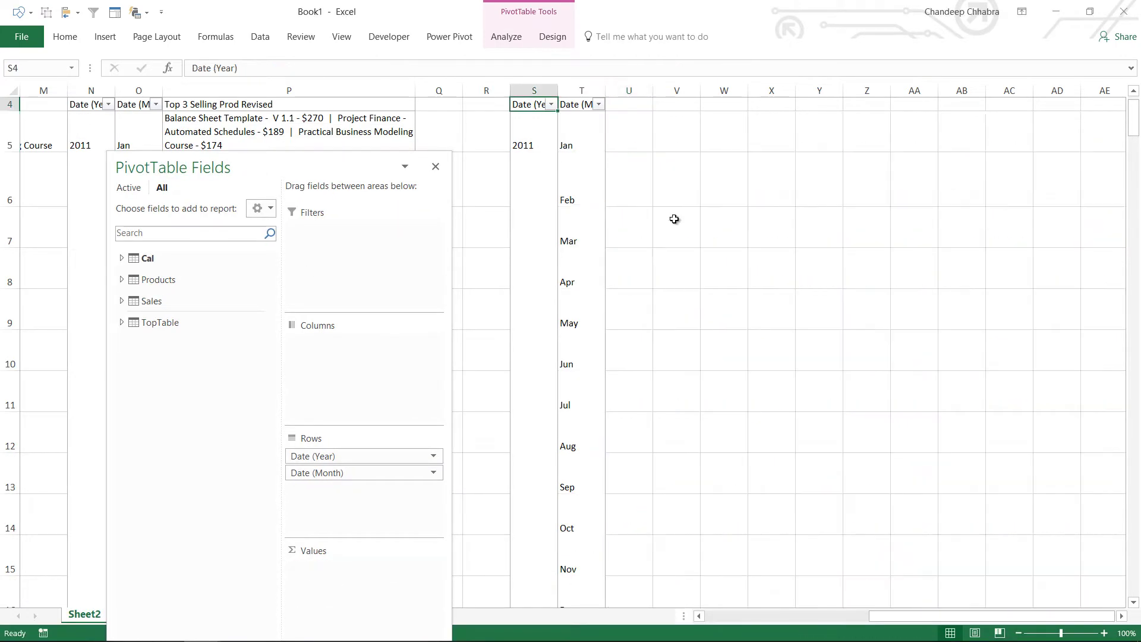
left_click(162, 326)
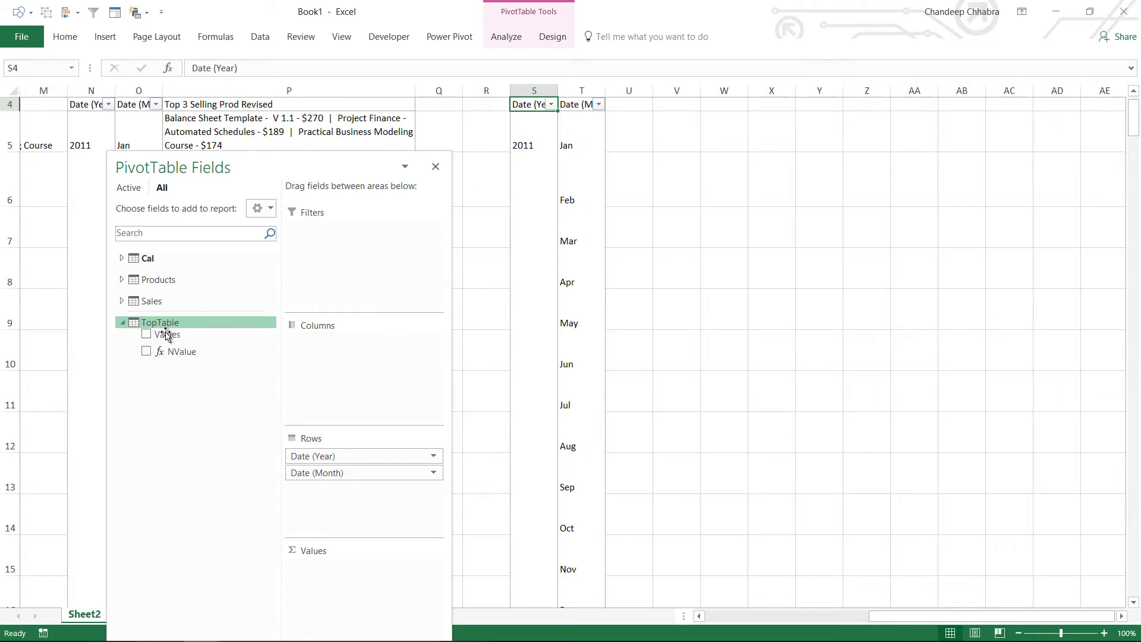
Add TopTable's Values field as a slicer and position it beside the copied pivot
right_click(167, 334)
left_click(234, 412)
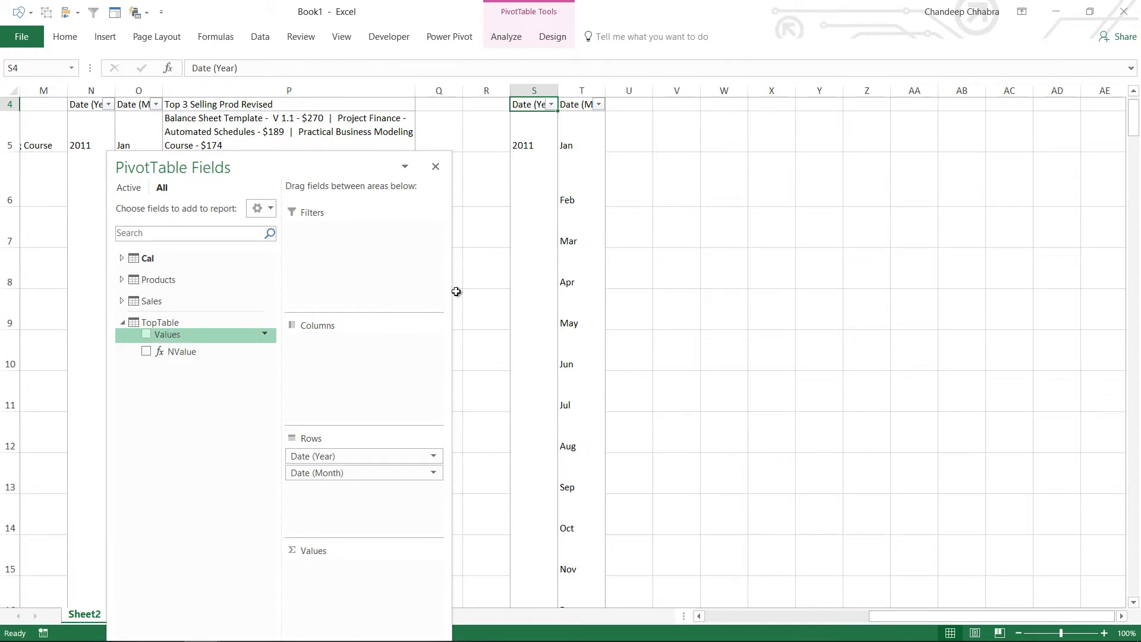
left_click_drag(555, 264, 764, 101)
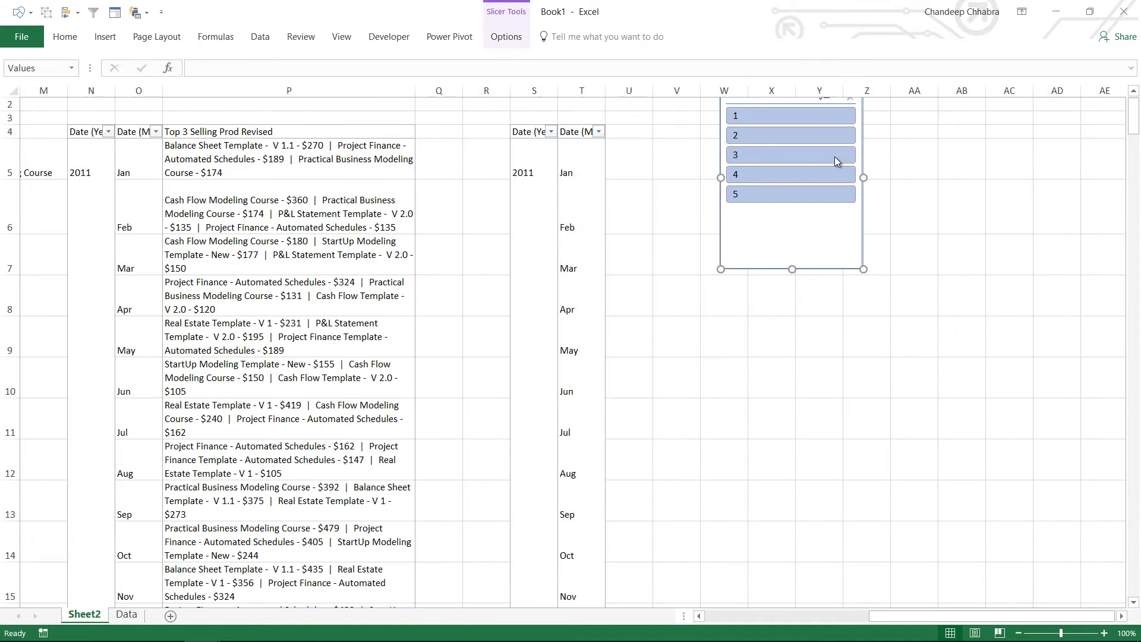
left_click_drag(792, 269, 823, 157)
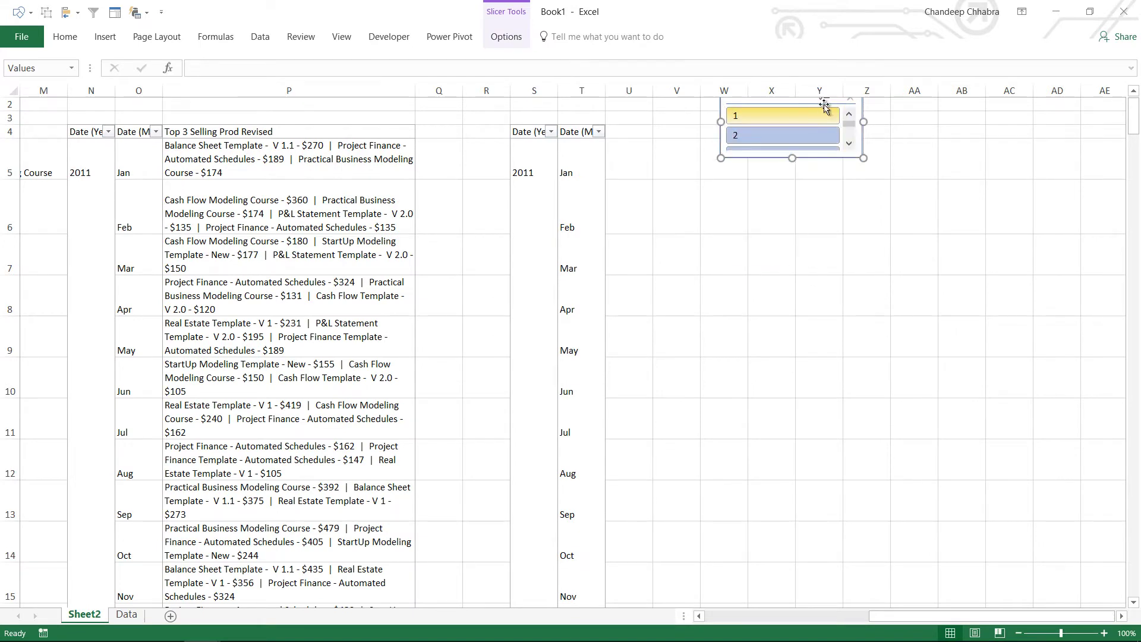
left_click_drag(788, 106, 777, 144)
Set the slicer to 5 columns and resize it into one row at the top
left_click(505, 39)
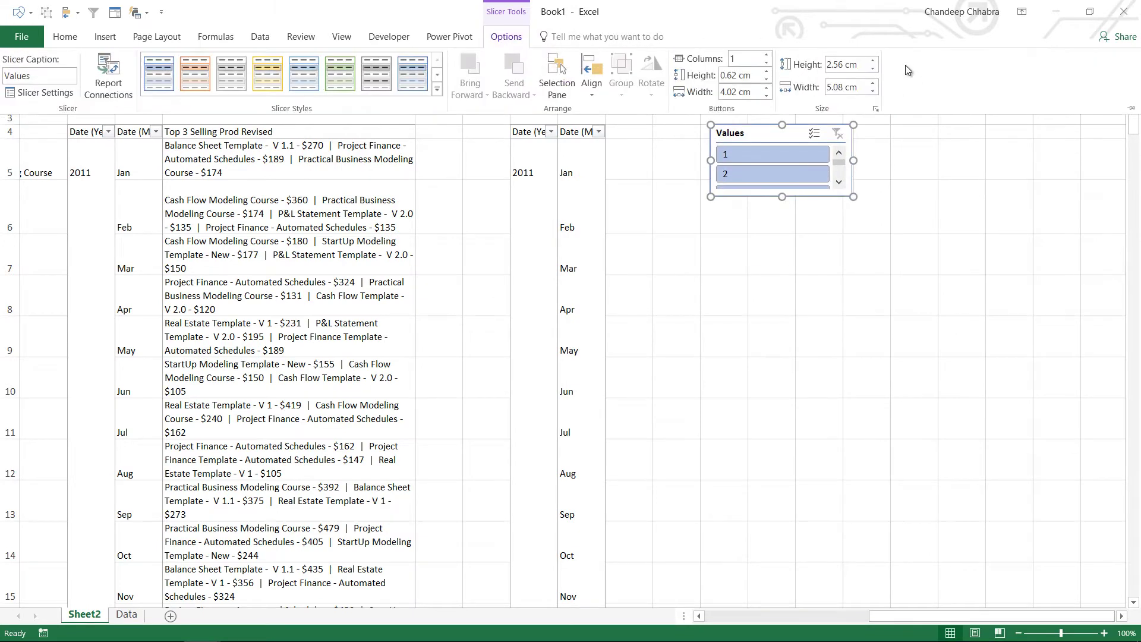
left_click(752, 57)
type("5")
key("Return")
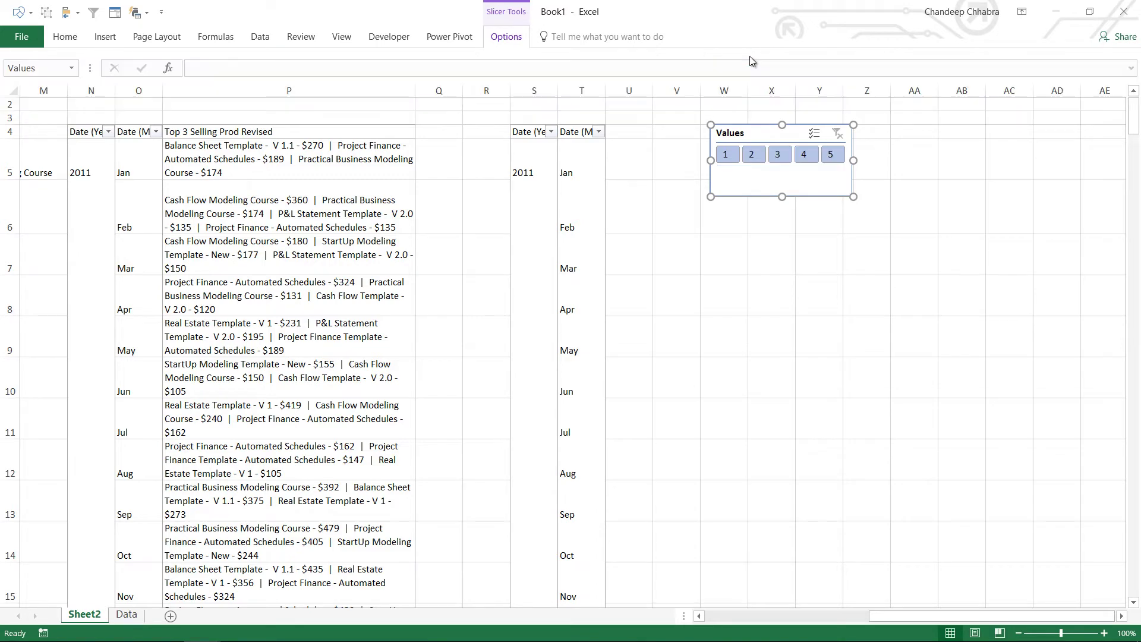
key("Escape")
left_click_drag(767, 146, 760, 106)
left_click_drag(777, 171, 774, 140)
left_click(1010, 172)
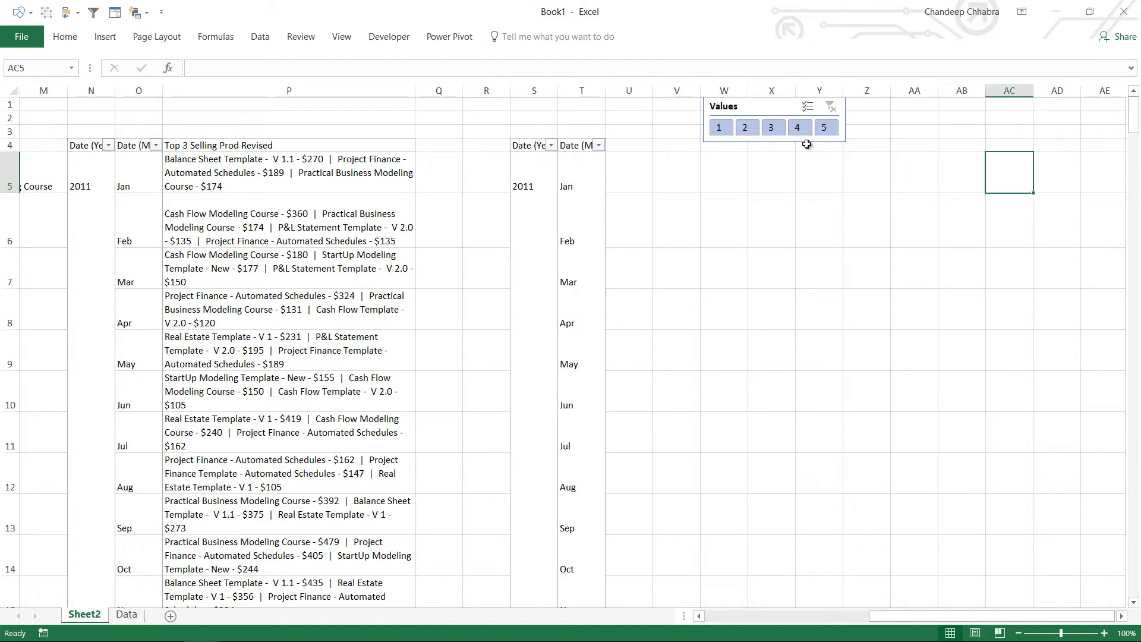
Test the slicer buttons 1 through 5, leaving it filtered to 4
left_click(720, 126)
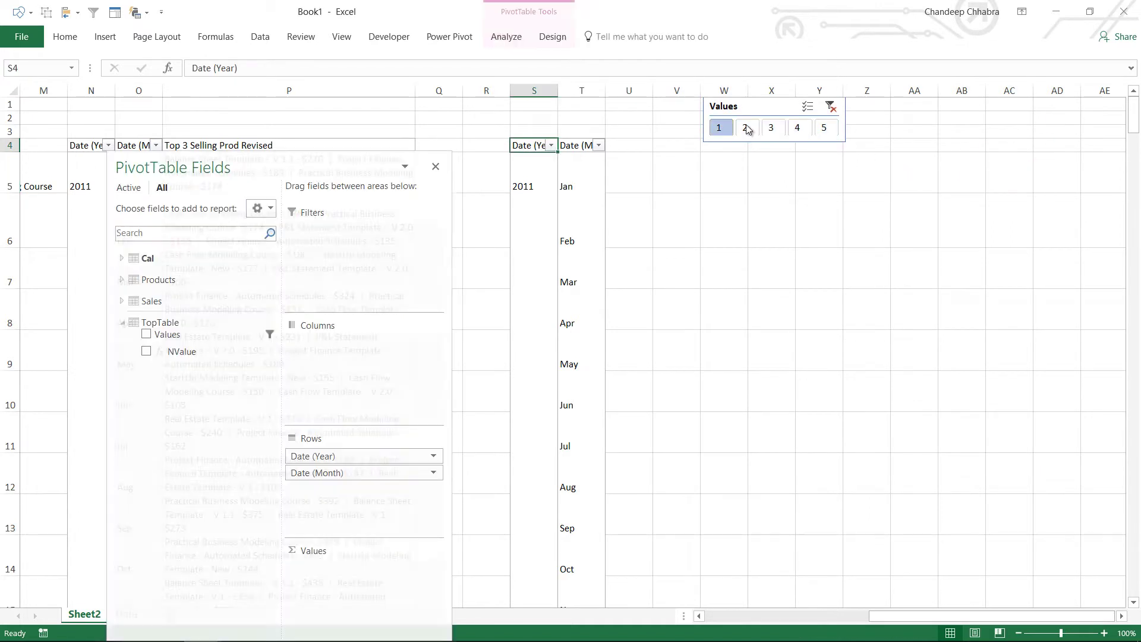
left_click(744, 127)
left_click(772, 129)
left_click(800, 129)
left_click(824, 127)
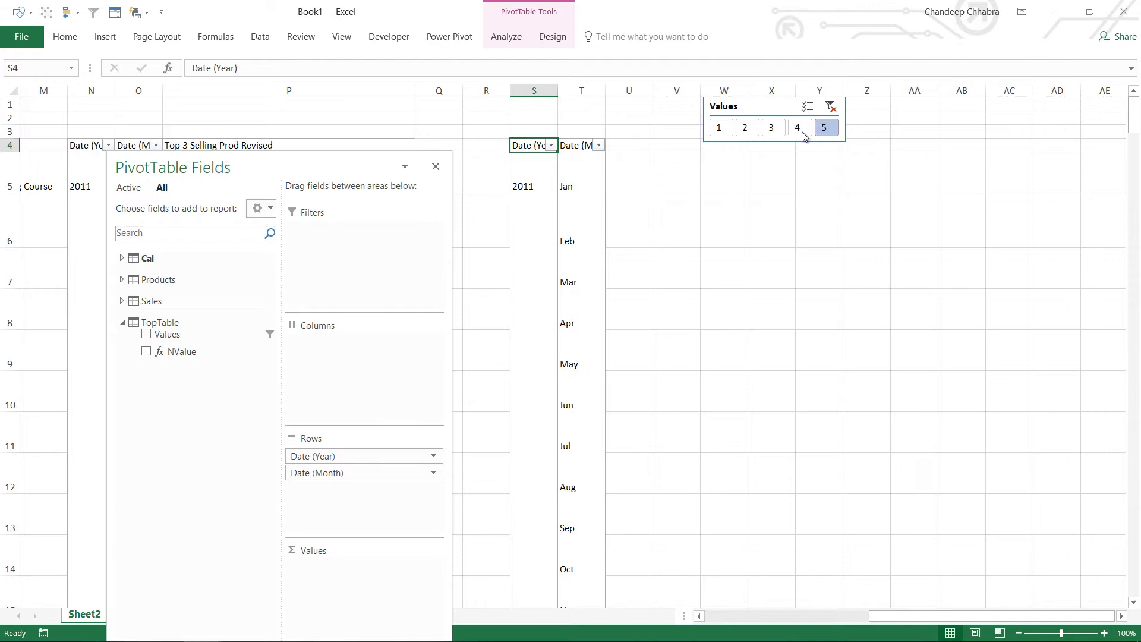
left_click(802, 131)
Open the Top 3 Selling Prod Revised measure, copy its whole formula, and close it unchanged
left_click(586, 178)
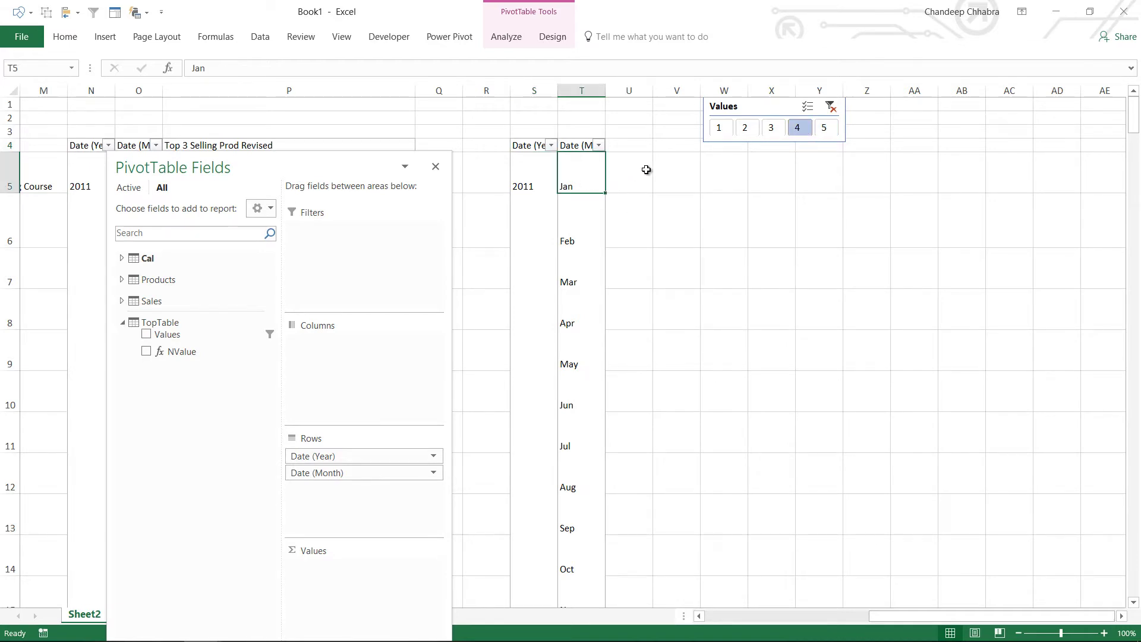
left_click(122, 322)
left_click(140, 300)
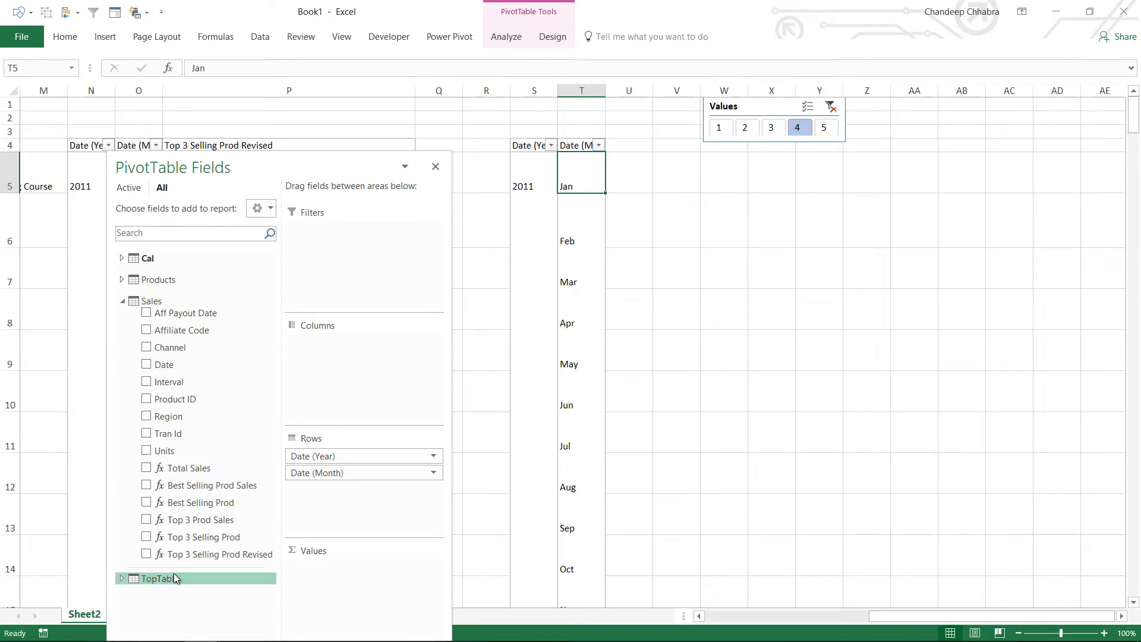
right_click(188, 559)
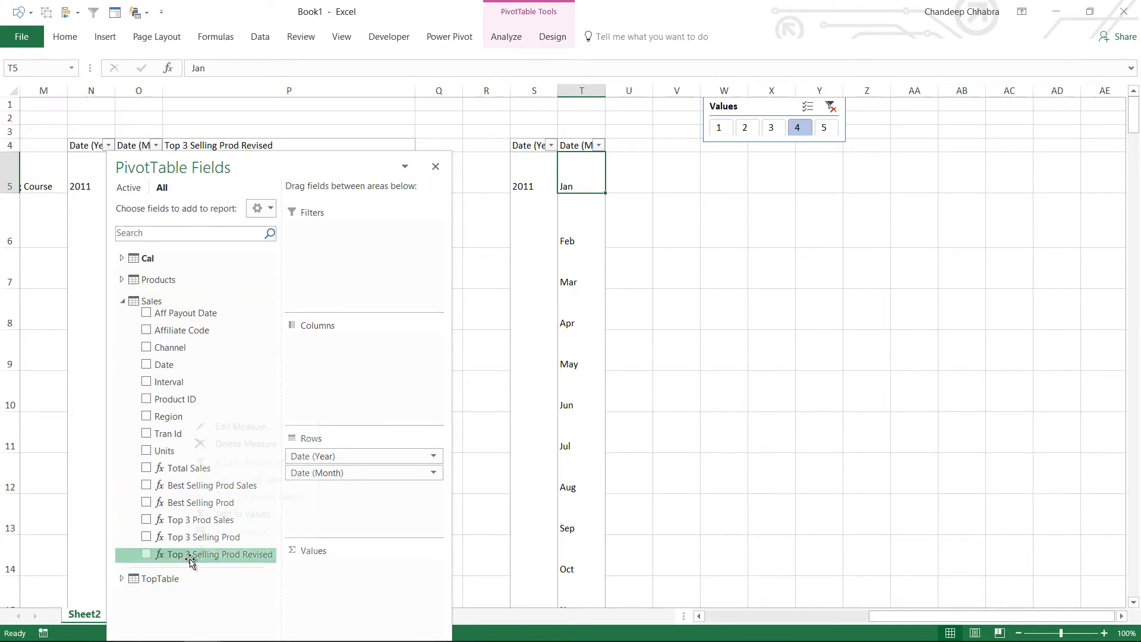
left_click(265, 427)
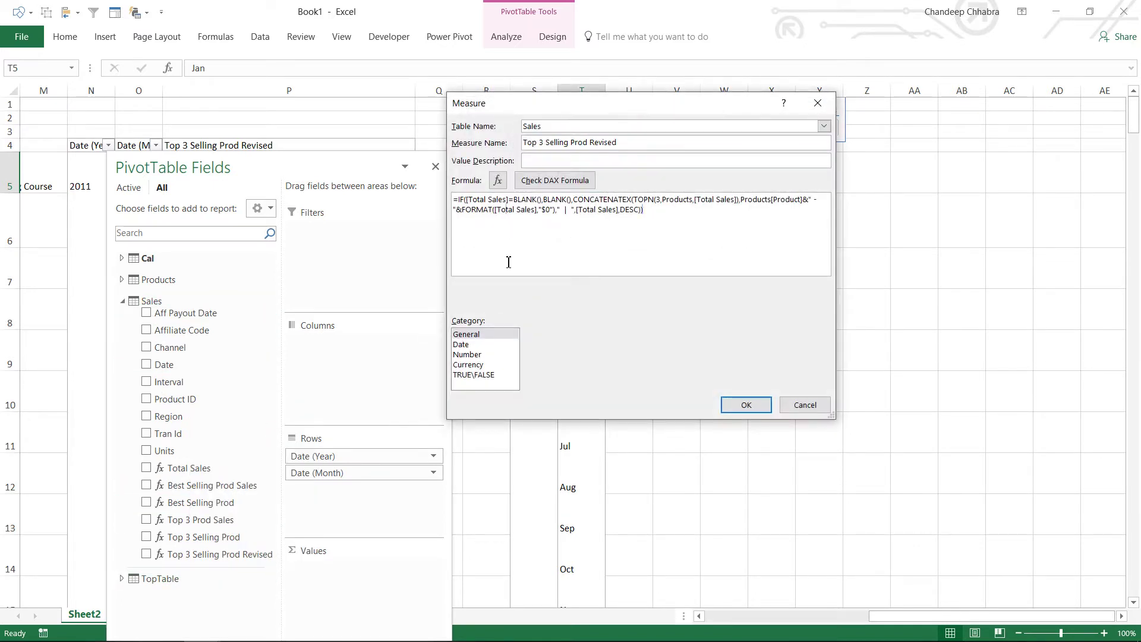
key("ctrl+a")
key("ctrl+c")
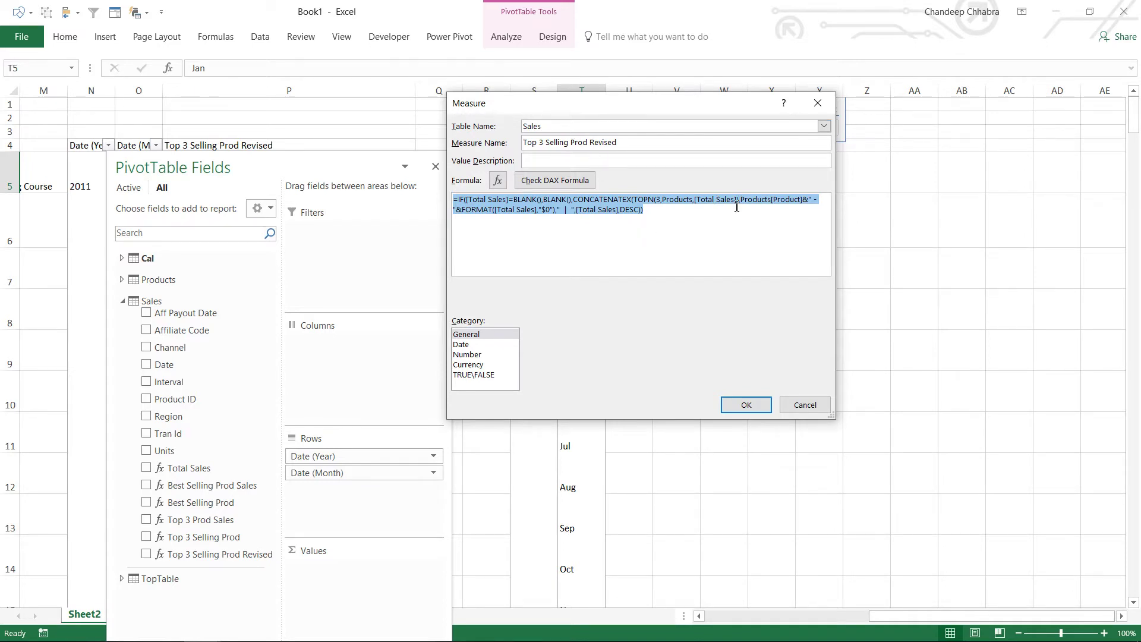
left_click(738, 404)
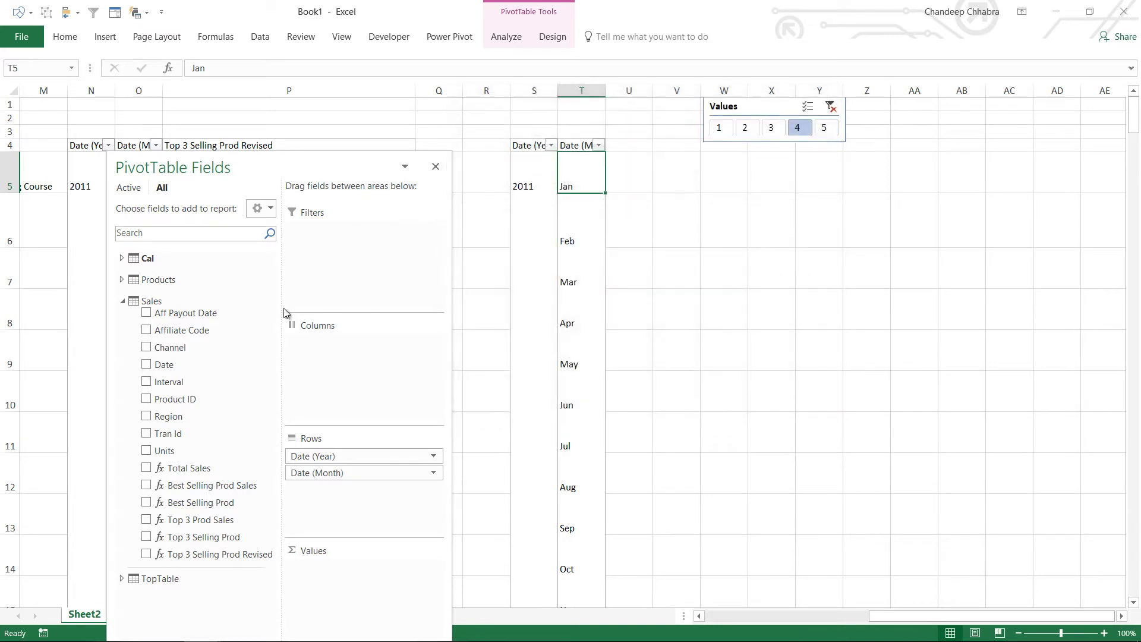
Create a Sales measure with the pasted Top 3 formula, named 'Top Prod & Sales Dynamic'
right_click(181, 304)
left_click(235, 312)
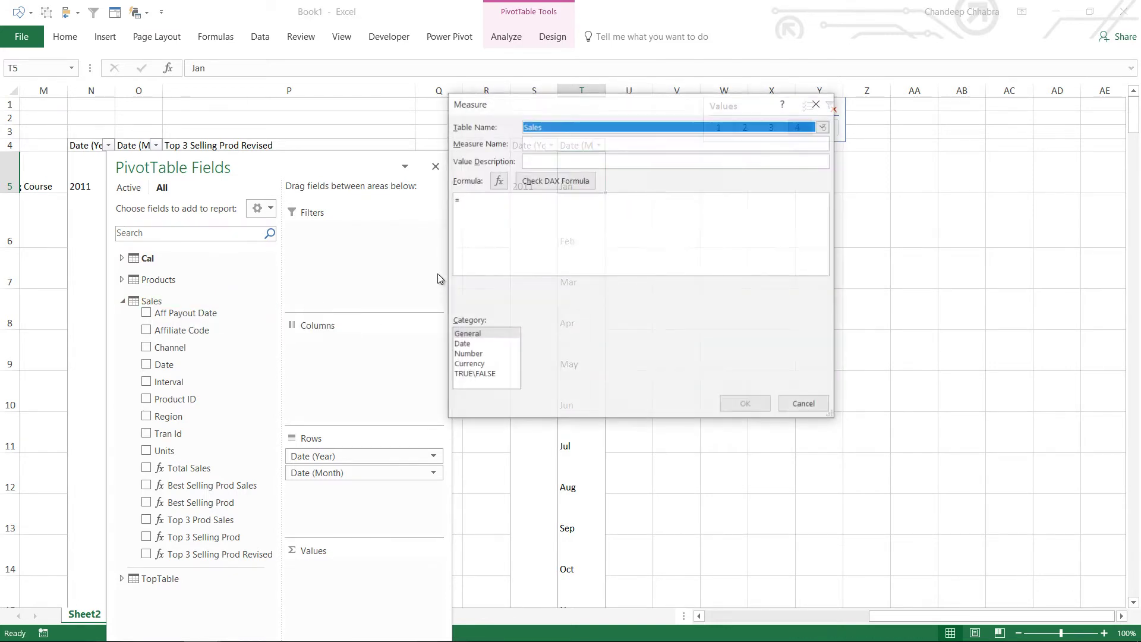
key("ctrl+v")
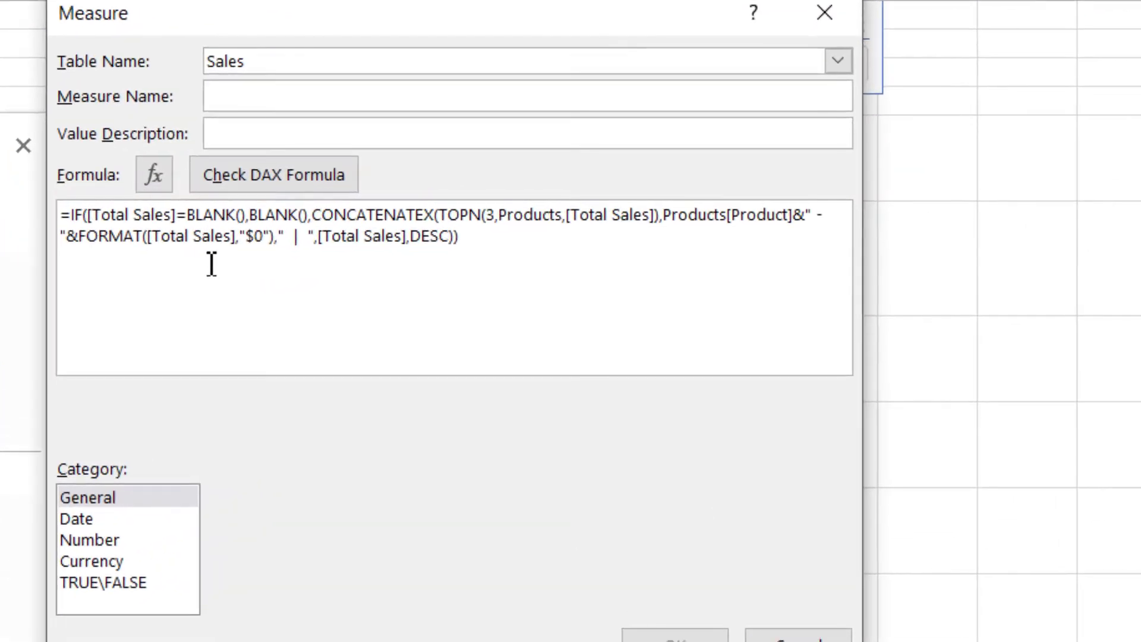
key("alt+m")
type("TO")
type("op Prod")
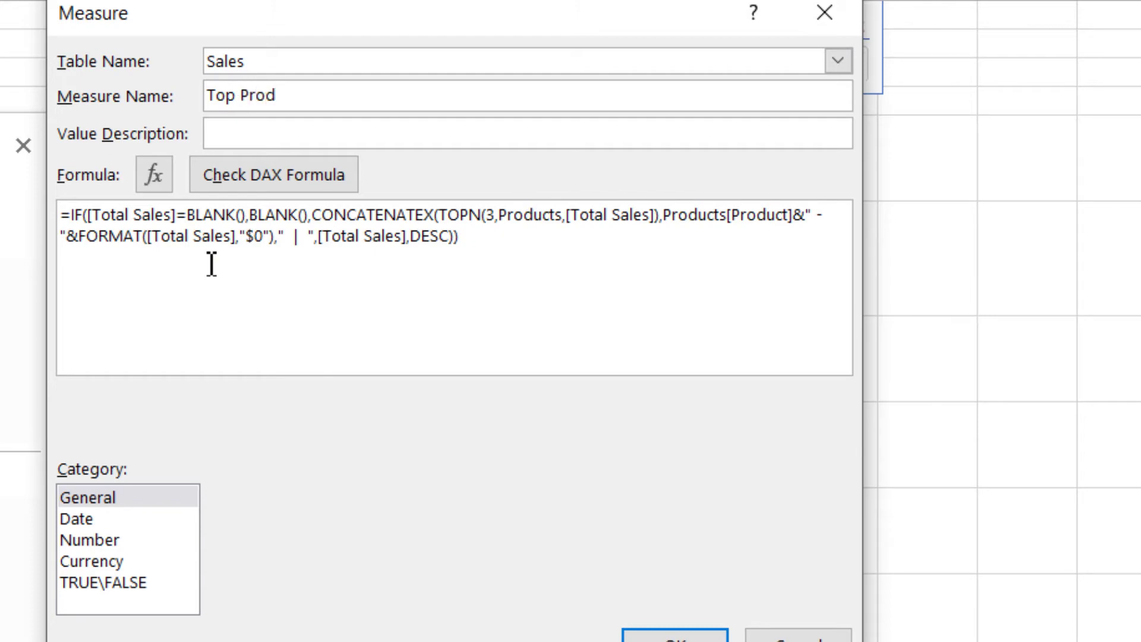
type(" & Sales Dynamic")
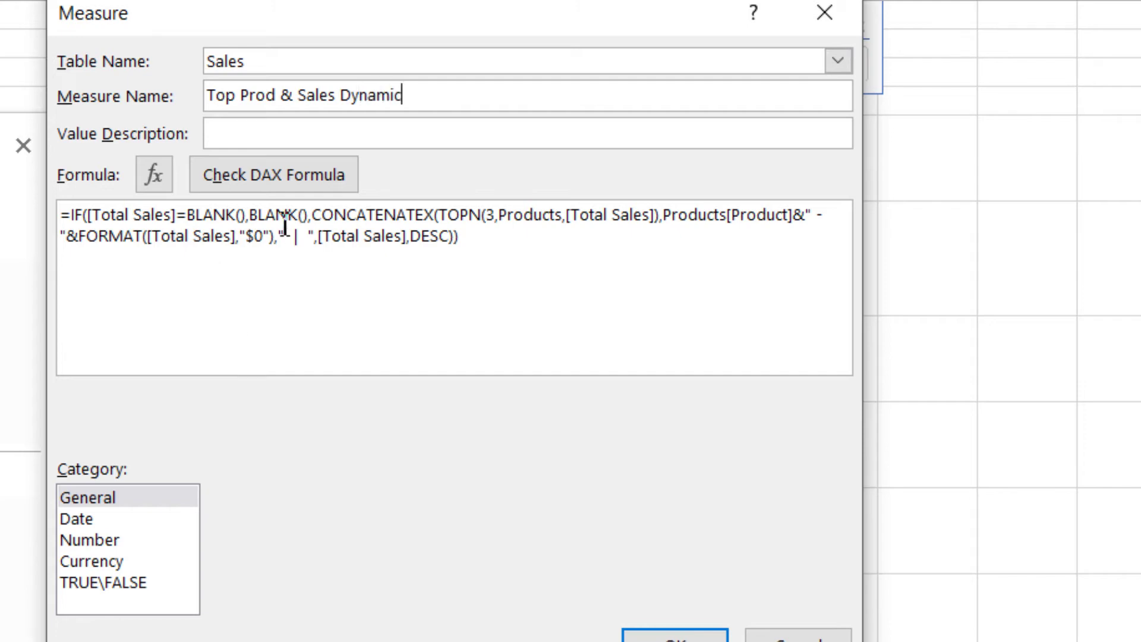
Replace the fixed 3 in TOPN with [NValue], verify the formula, and save the measure
left_click(476, 223)
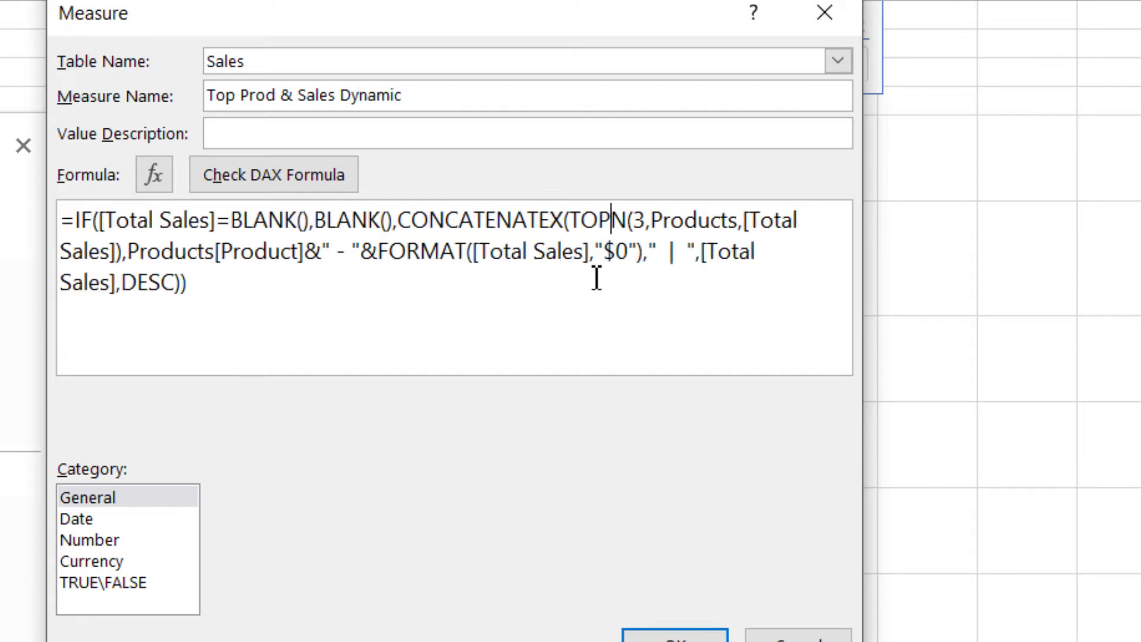
scroll(596, 275, "up", 3, "ctrl")
left_click(662, 267)
double_click(665, 267)
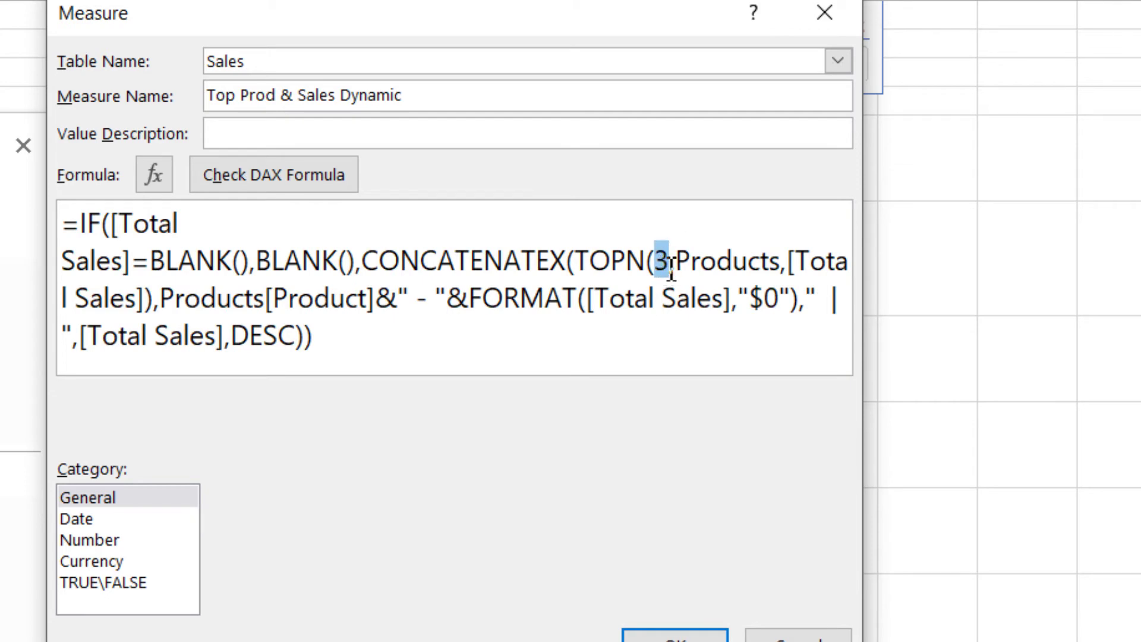
key("BackSpace")
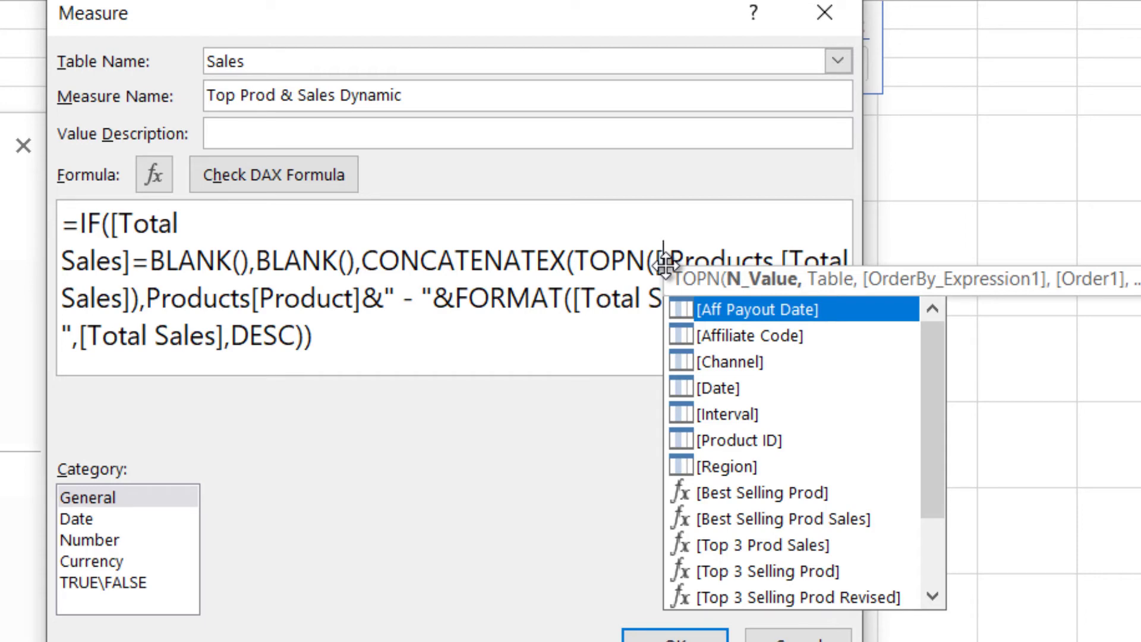
type("[N")
key("Tab")
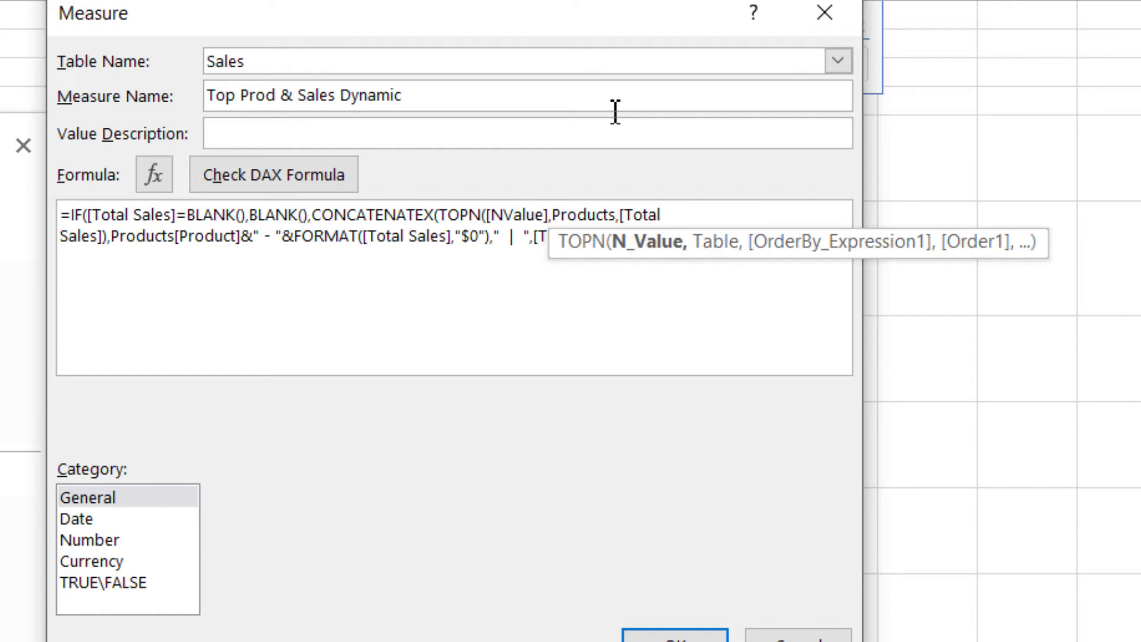
left_click_drag(550, 23, 0, 110)
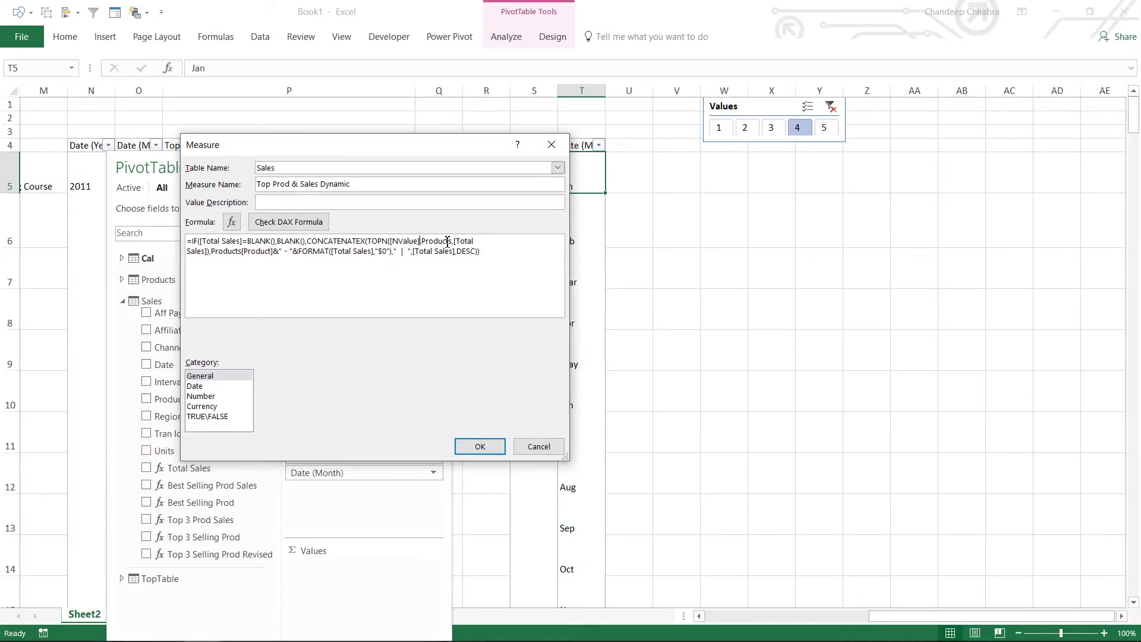
left_click(289, 221)
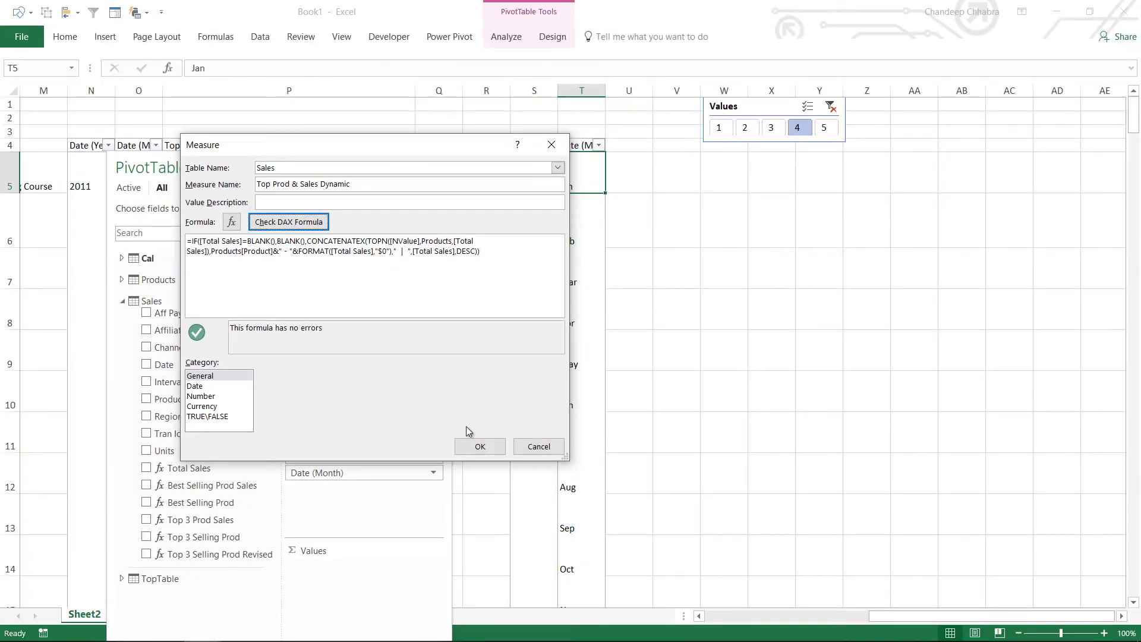
left_click(479, 445)
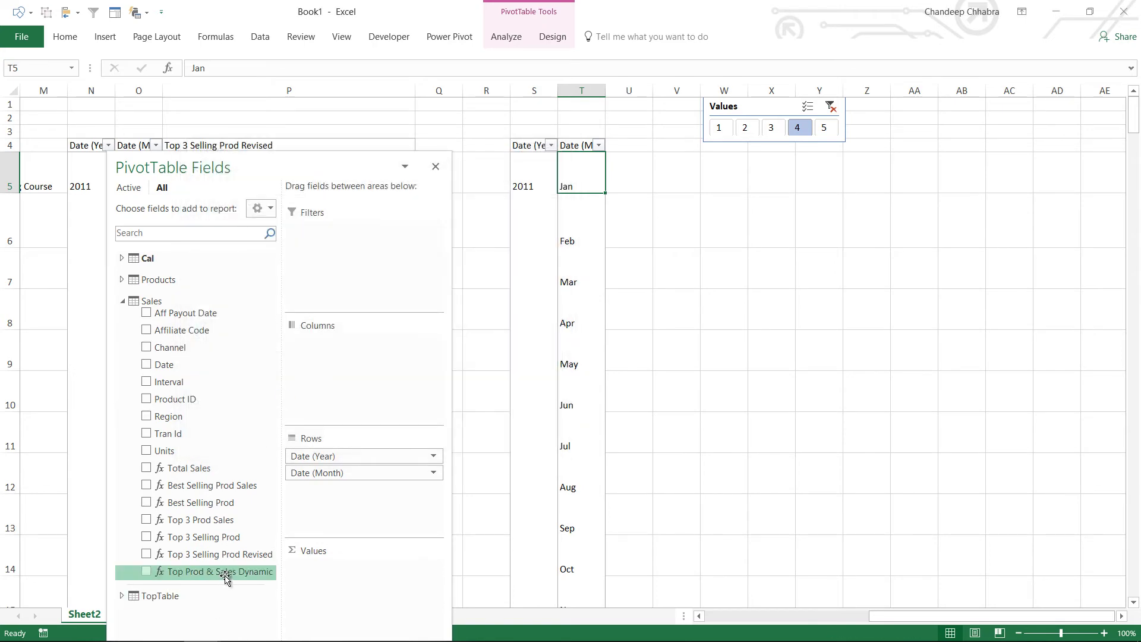
Add Top Prod & Sales Dynamic to the pivot's values and wrap cell U5's text
left_click_drag(218, 572, 336, 580)
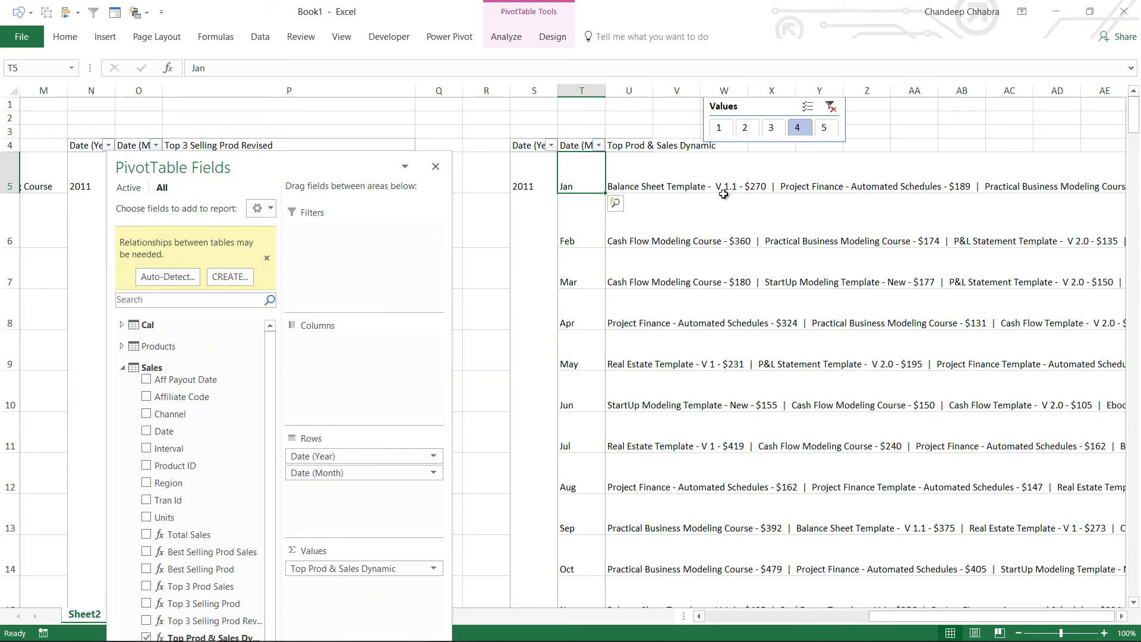
left_click(267, 258)
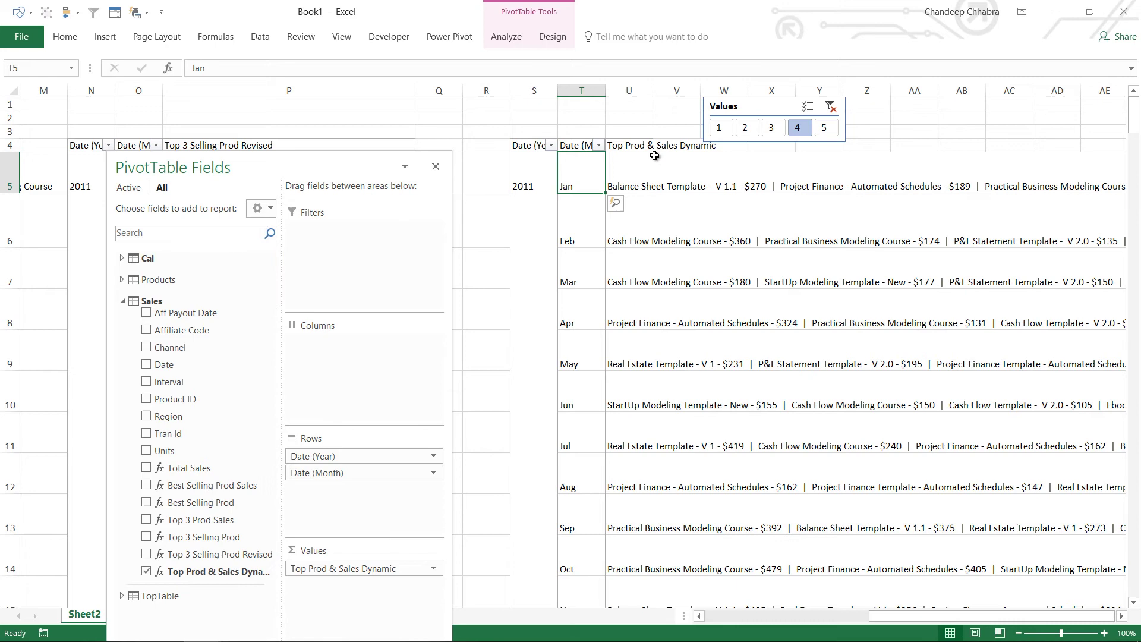
left_click(637, 186)
mouse_move(638, 187)
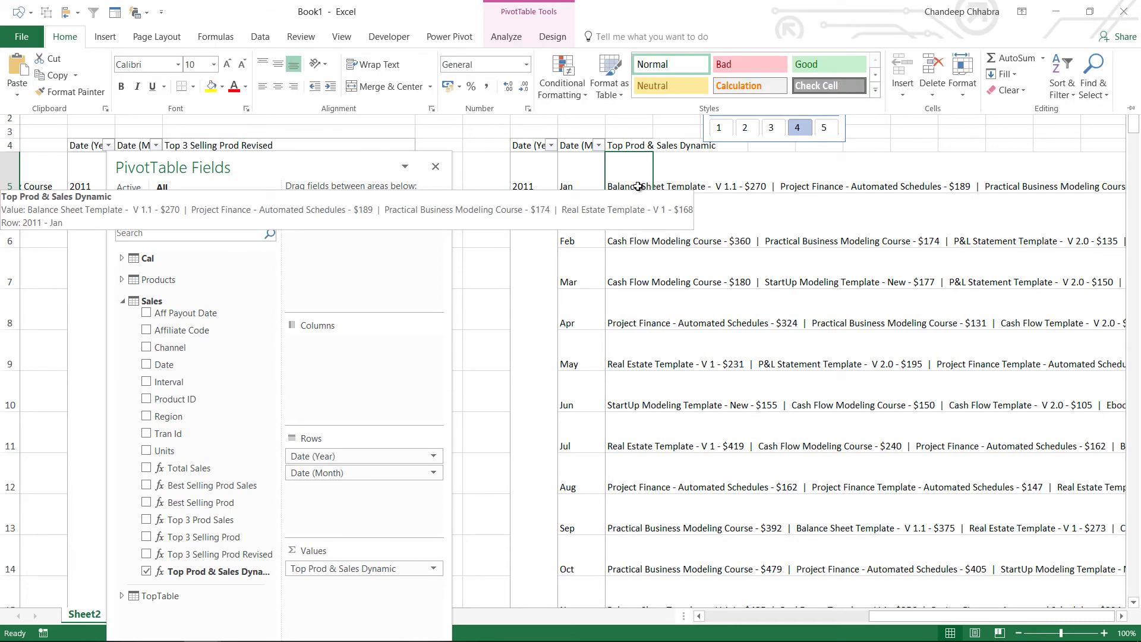
key("w")
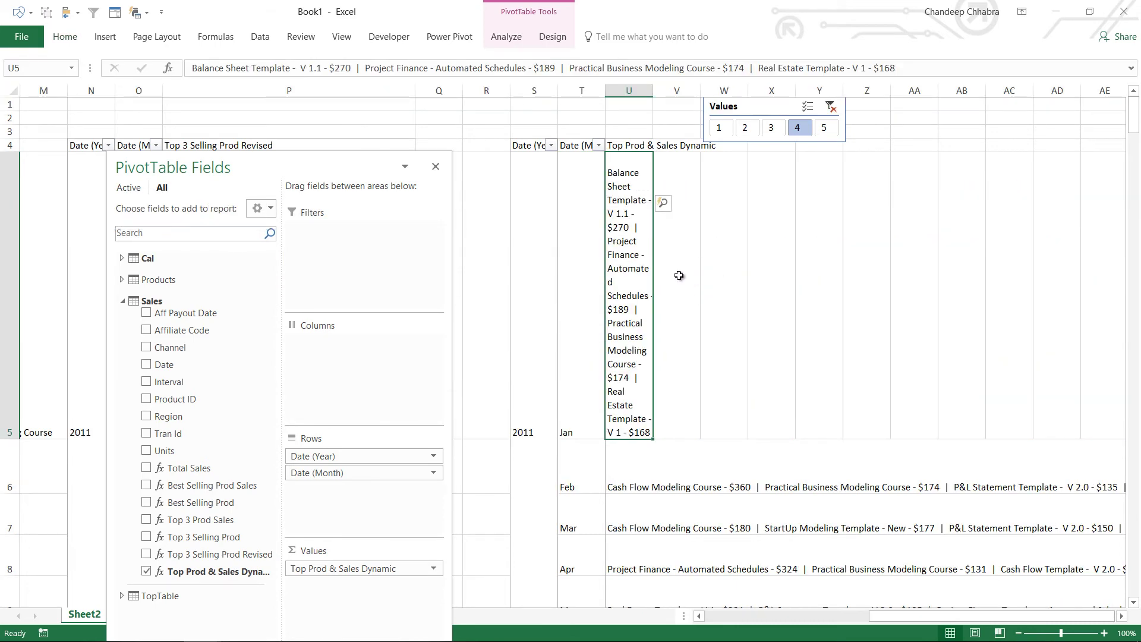
Set column U's width to 40 and wrap text across all the measure's values
key("alt+h")
type("ow40")
key("Return")
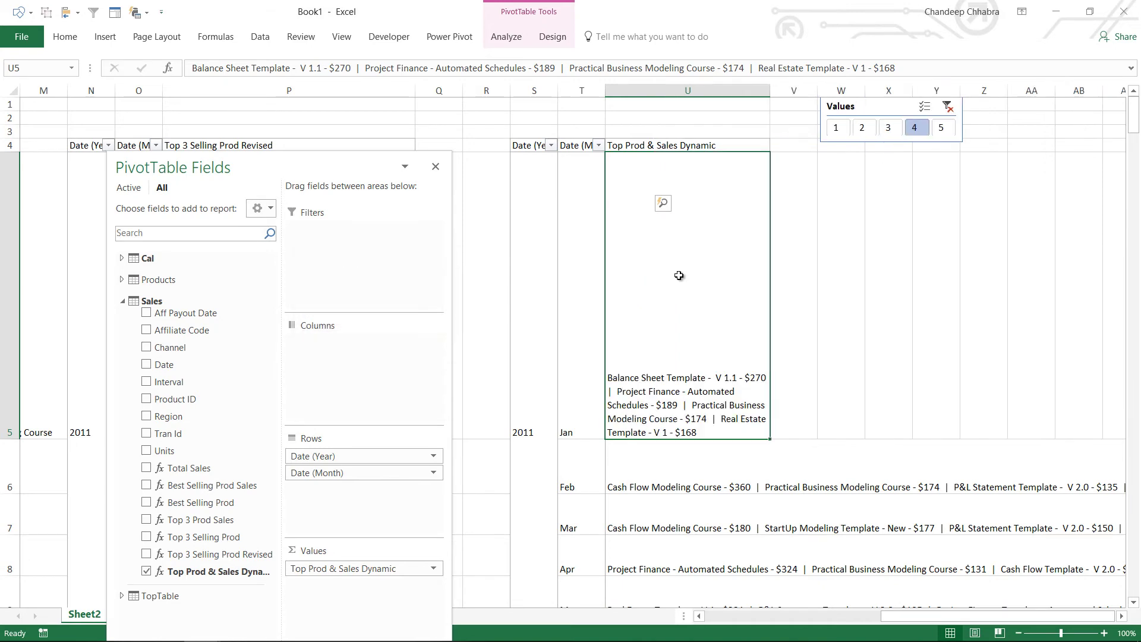
key("ctrl+shift+Down")
key("alt+h")
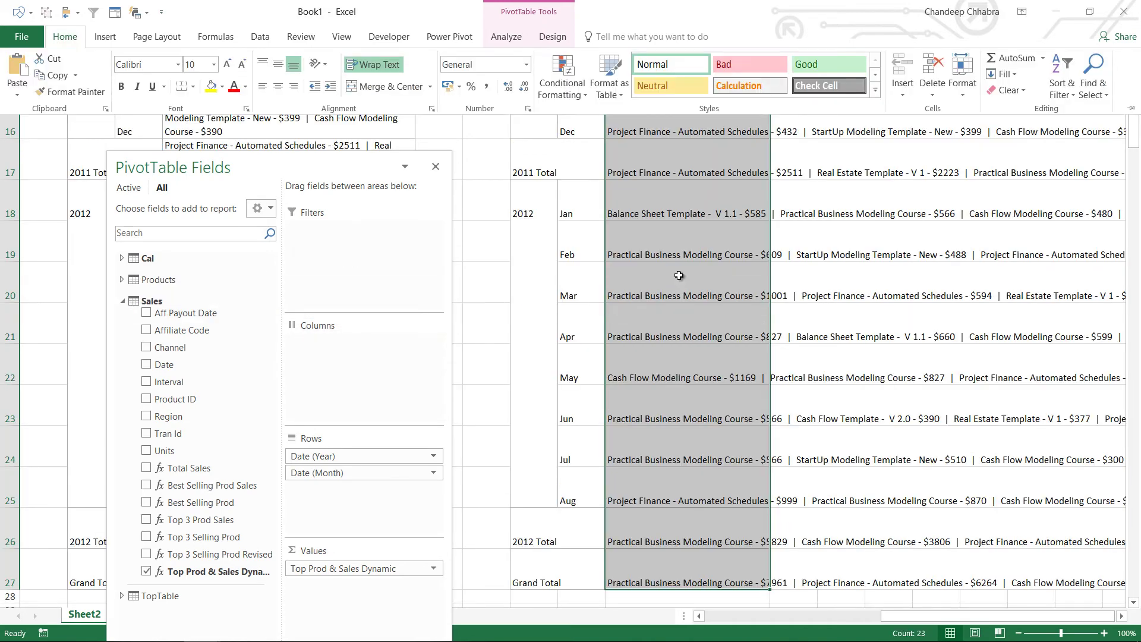
key("w")
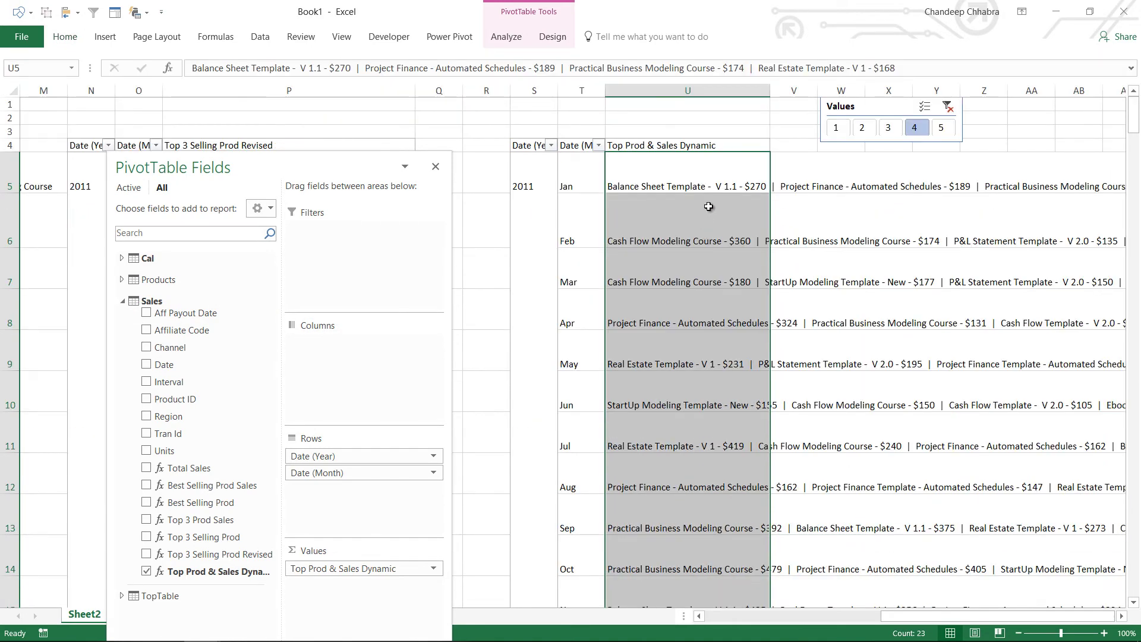
key("alt+h")
key("w")
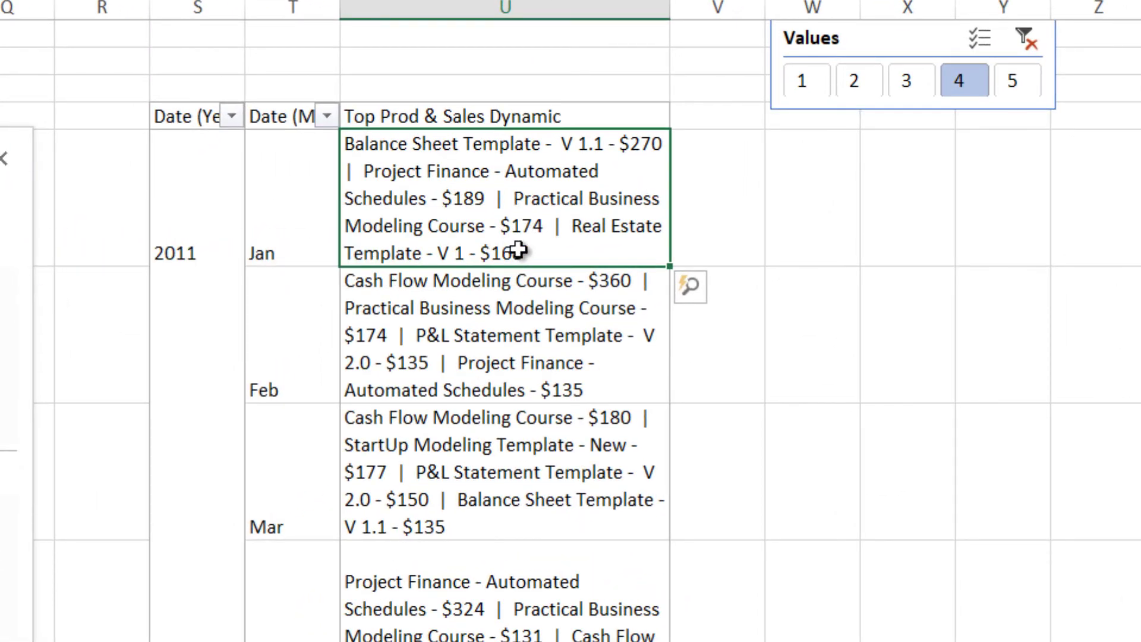
Cycle the Values slicer through 1, 2, 3, 4 and 5 to watch the top products per month change
left_click(814, 82)
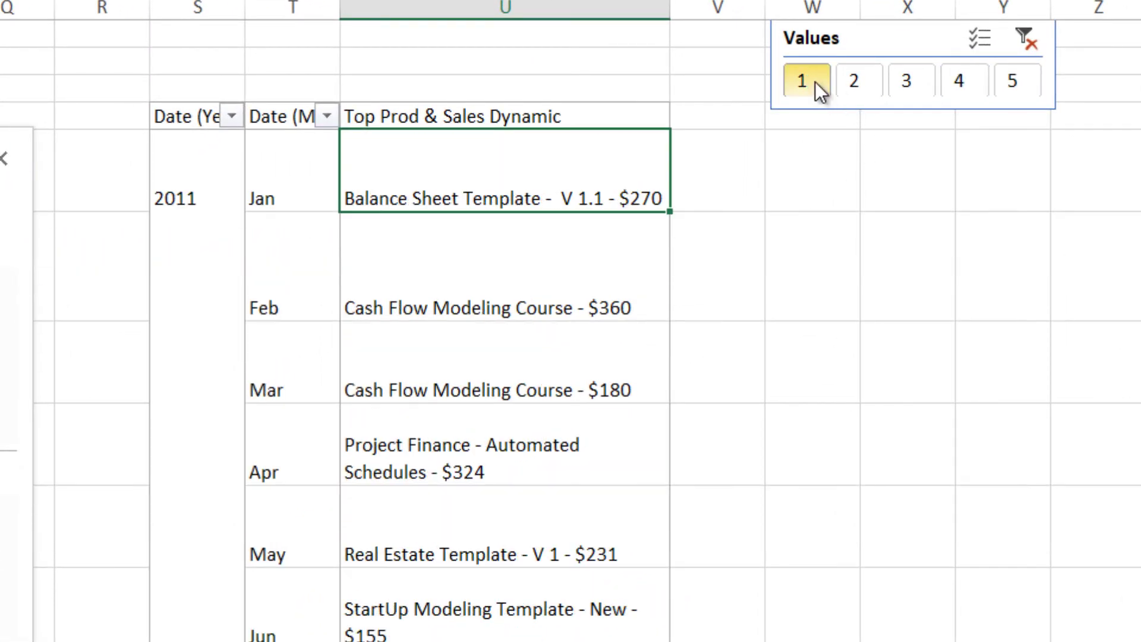
left_click(862, 81)
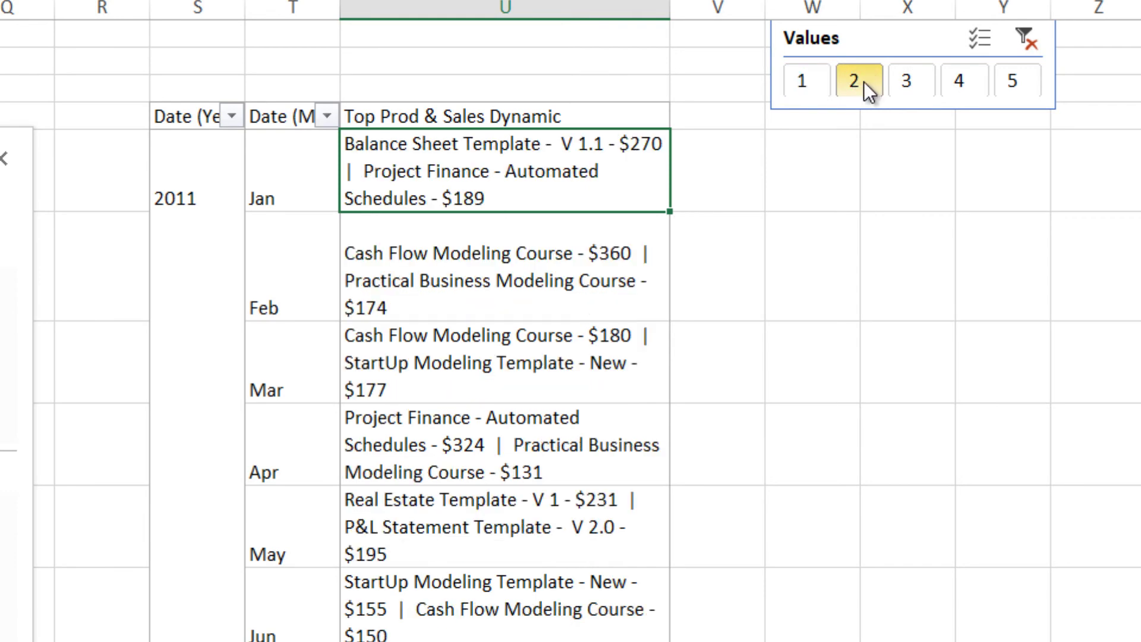
left_click(912, 89)
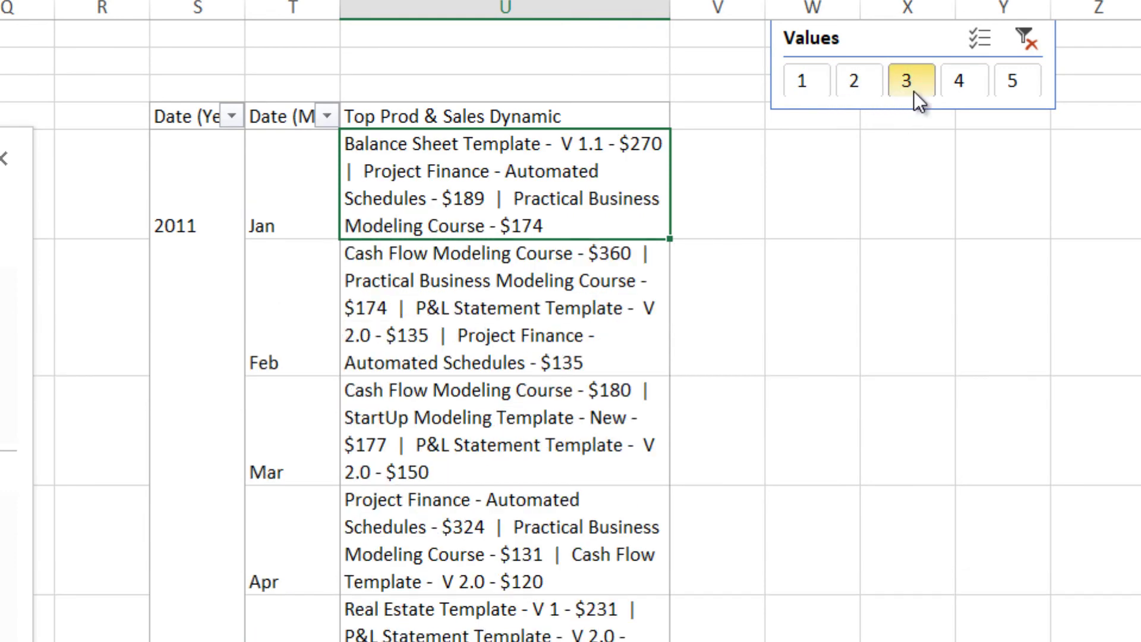
left_click(958, 82)
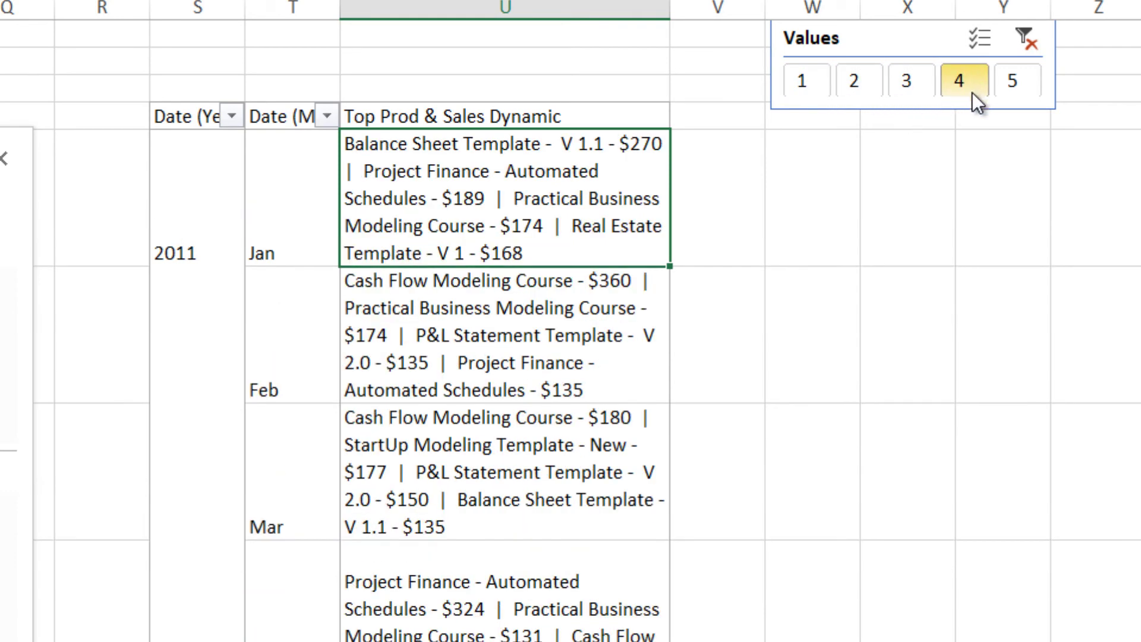
left_click(1004, 84)
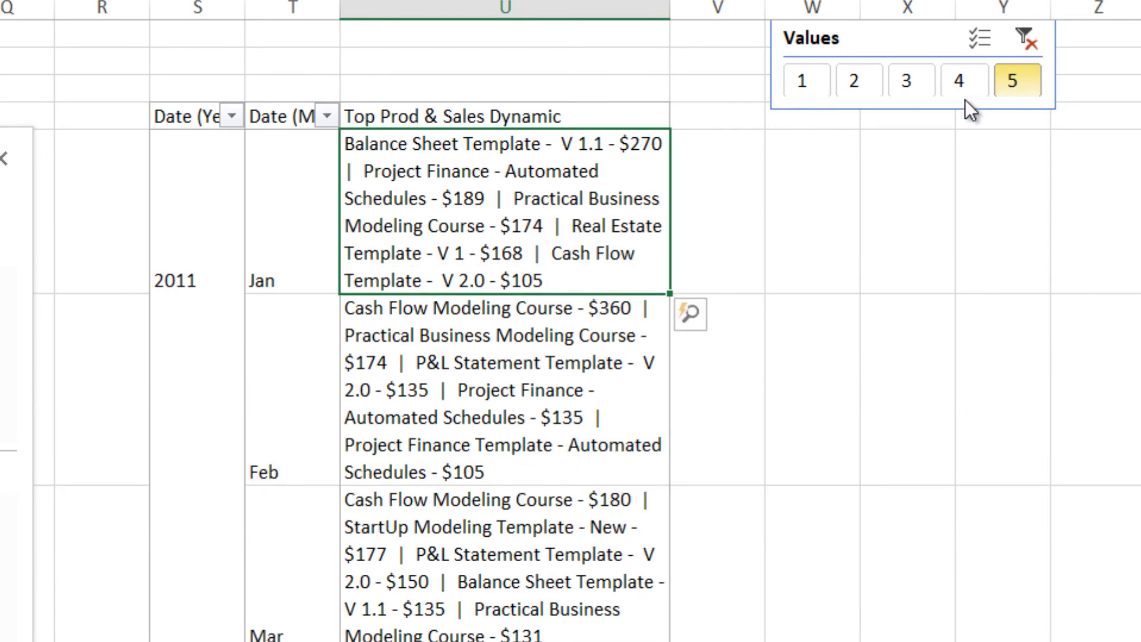
Set the Values slicer to 2 and move it beside the pivot table
left_click(819, 86)
left_click(865, 84)
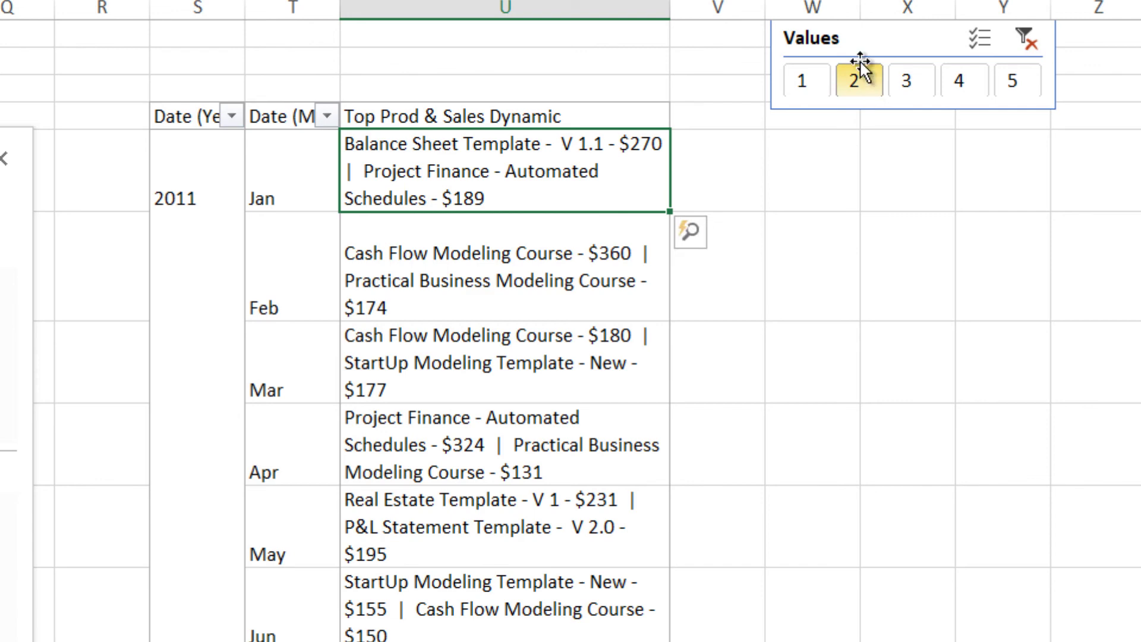
left_click_drag(861, 44, 841, 66)
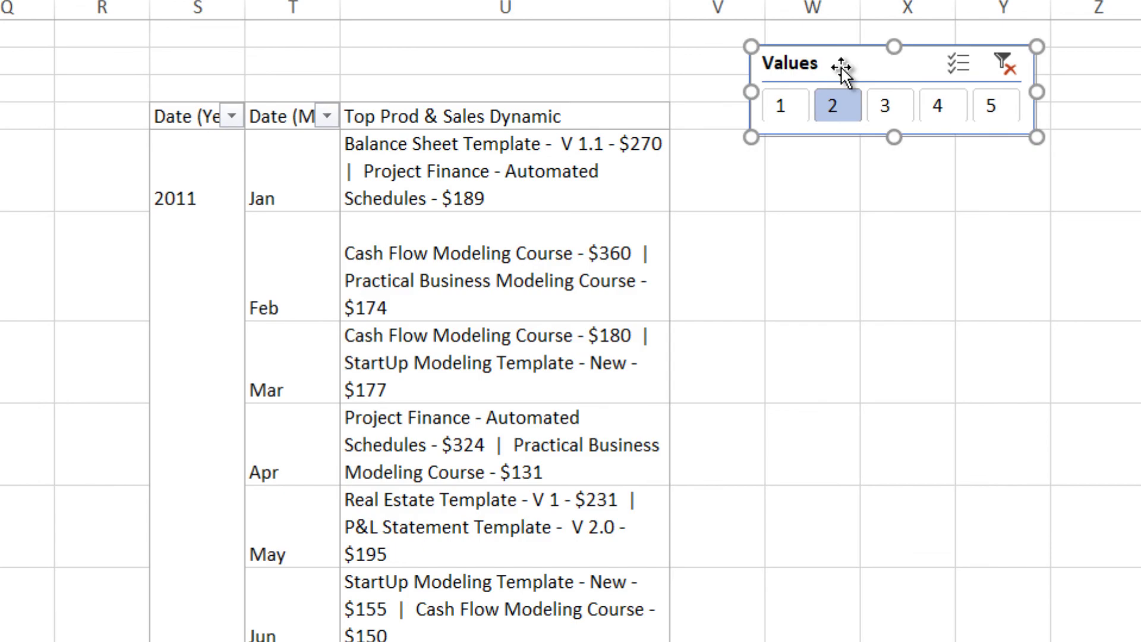